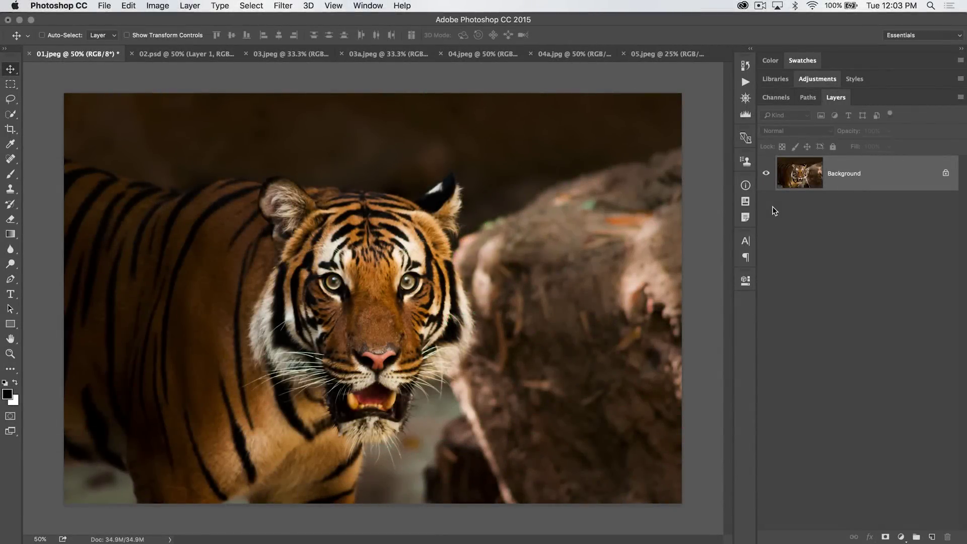
Choose the Art History Brush Tool from the History Brush tool group
{"action": "left_click", "coordinate": [8, 210]}
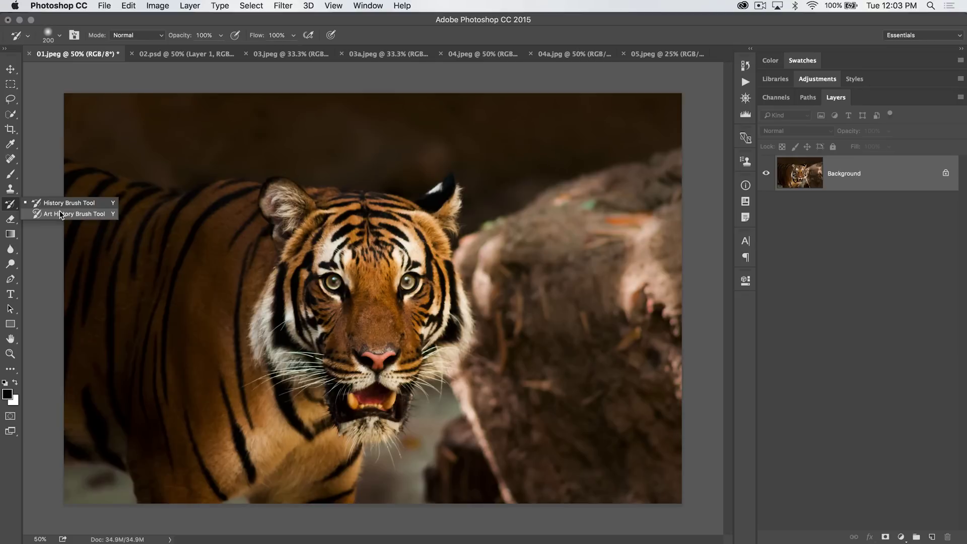
{"action": "left_click", "coordinate": [59, 214]}
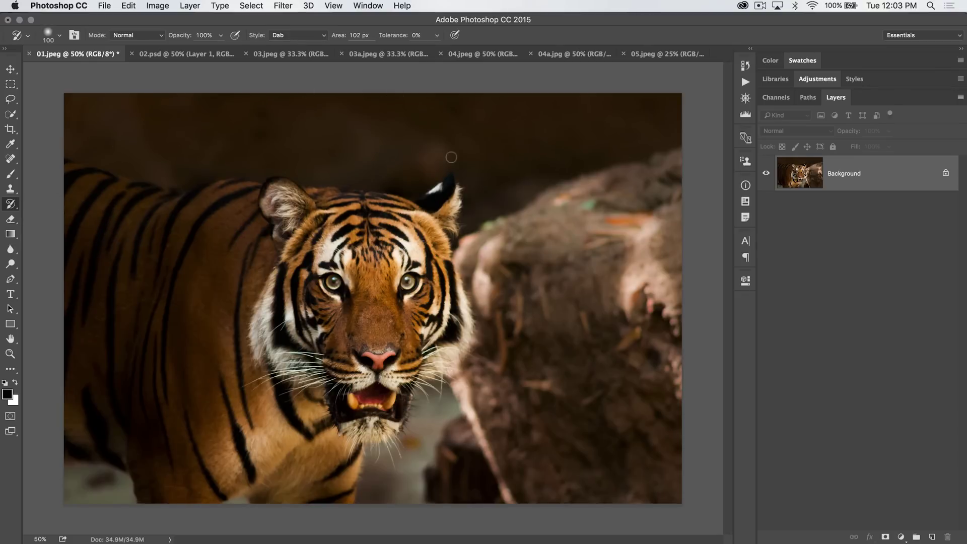
{"action": "left_click", "coordinate": [745, 65]}
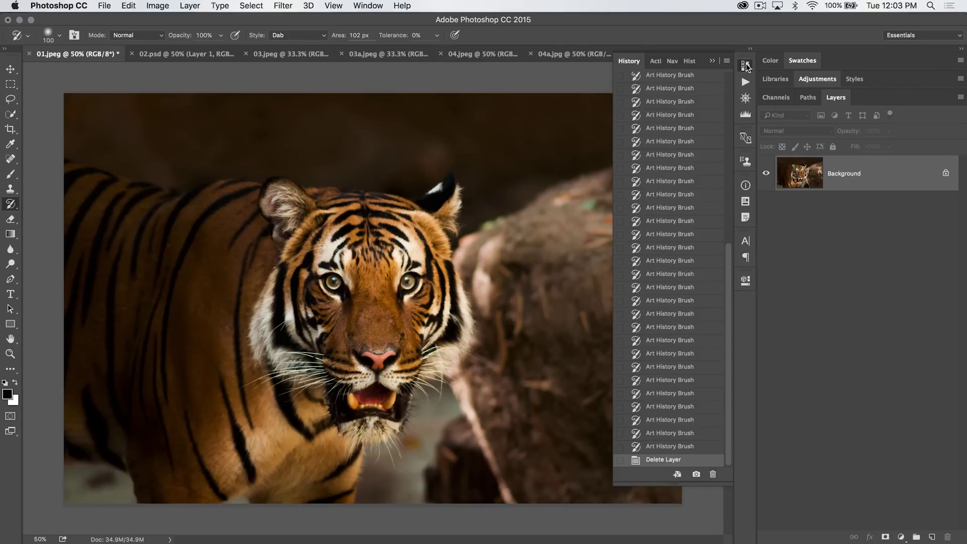
{"action": "scroll", "coordinate": [680, 169], "scroll_direction": "up", "scroll_amount": 10}
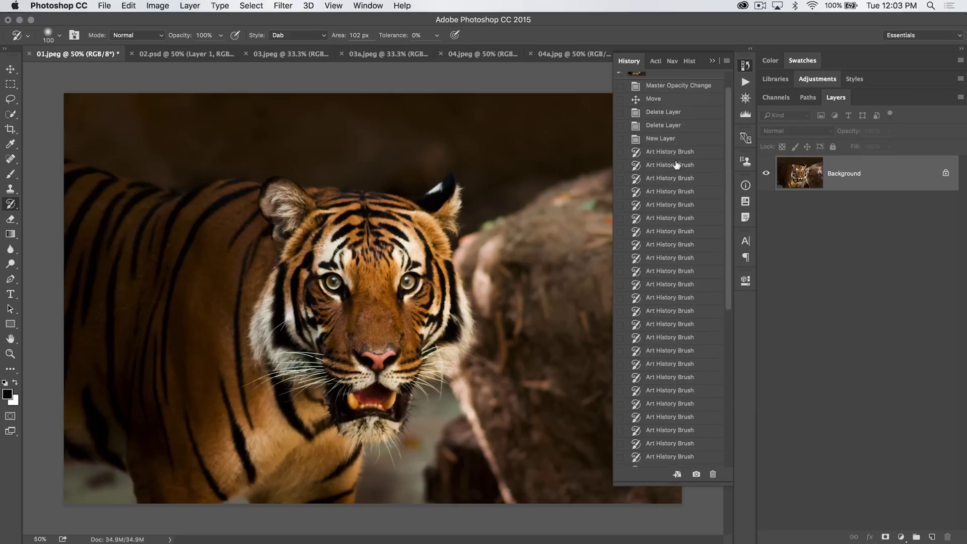
{"action": "scroll", "coordinate": [678, 167], "scroll_direction": "down", "scroll_amount": 10}
{"action": "scroll", "coordinate": [677, 165], "scroll_direction": "up", "scroll_amount": 10}
{"action": "scroll", "coordinate": [676, 165], "scroll_direction": "down", "scroll_amount": 10}
{"action": "scroll", "coordinate": [677, 165], "scroll_direction": "up", "scroll_amount": 10}
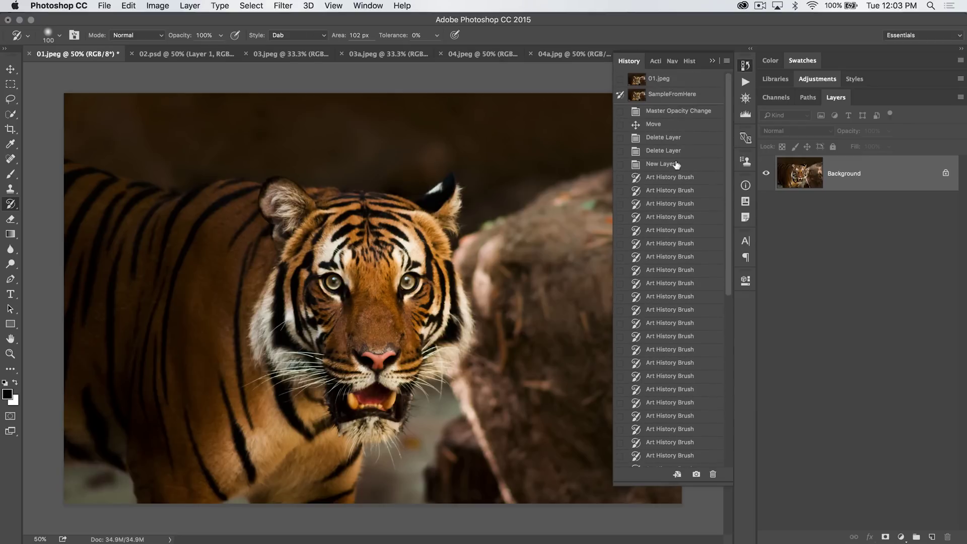
{"action": "left_click", "coordinate": [659, 79]}
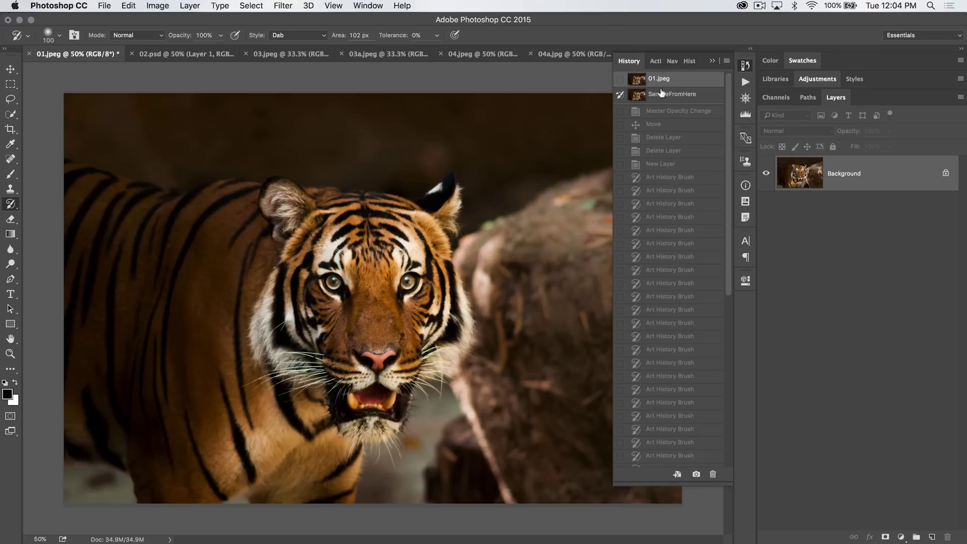
{"action": "left_click", "coordinate": [661, 94]}
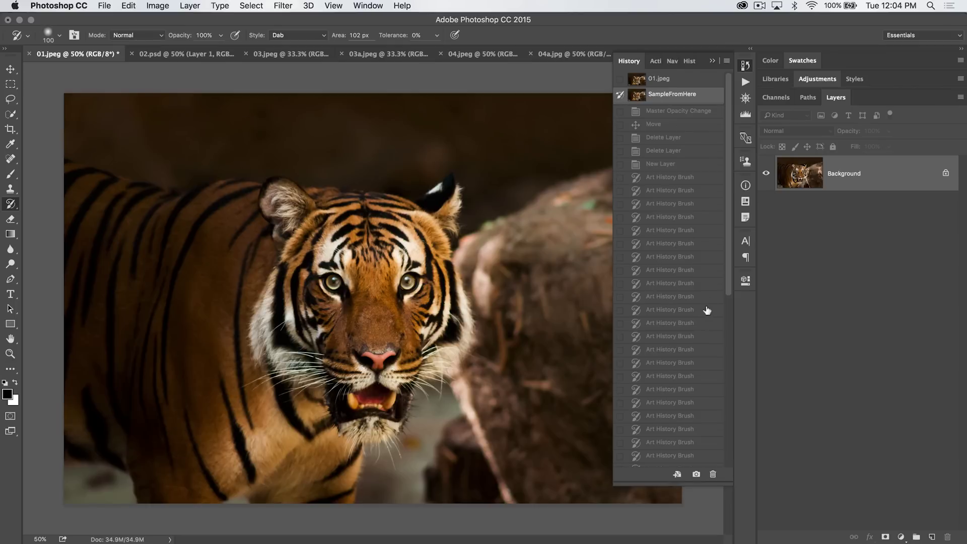
{"action": "scroll", "coordinate": [707, 310], "scroll_direction": "down", "scroll_amount": 10}
{"action": "left_click", "coordinate": [652, 458]}
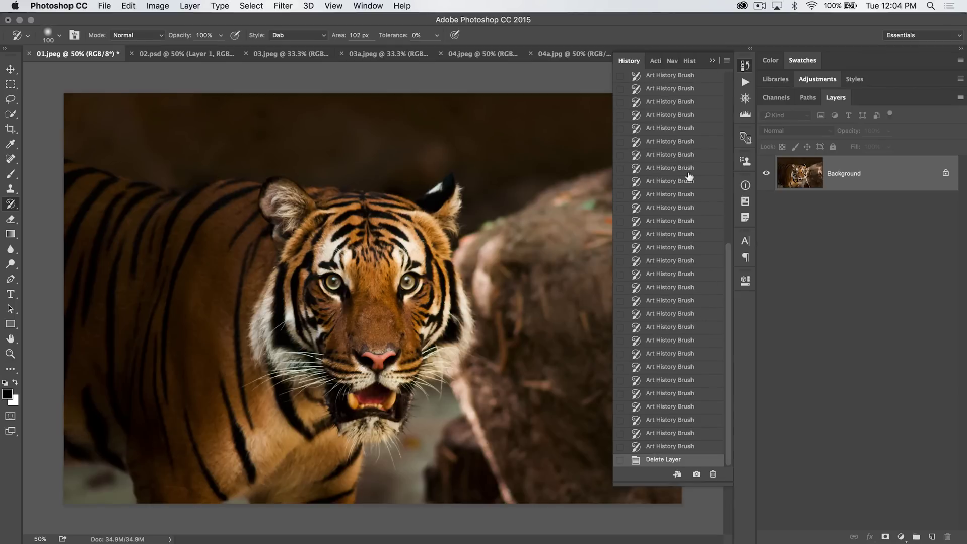
{"action": "scroll", "coordinate": [690, 176], "scroll_direction": "up", "scroll_amount": 10}
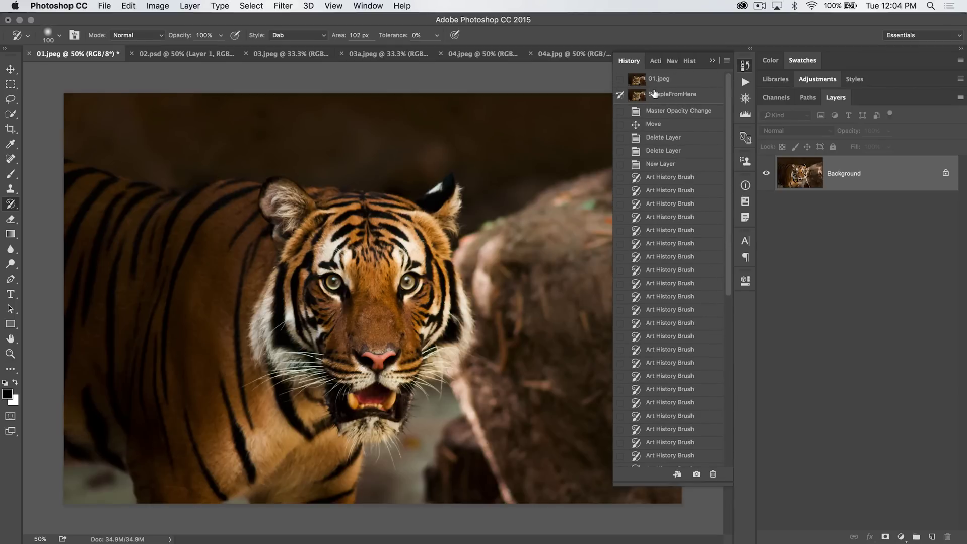
{"action": "left_click", "coordinate": [746, 65]}
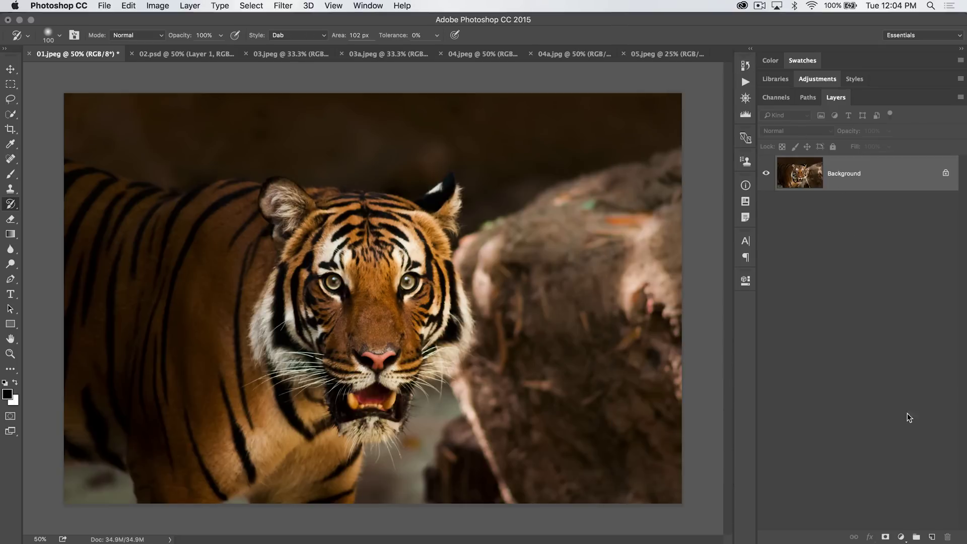
Add an empty Layer 1 above the tiger Background, checking the History panel
{"action": "left_click", "coordinate": [931, 537]}
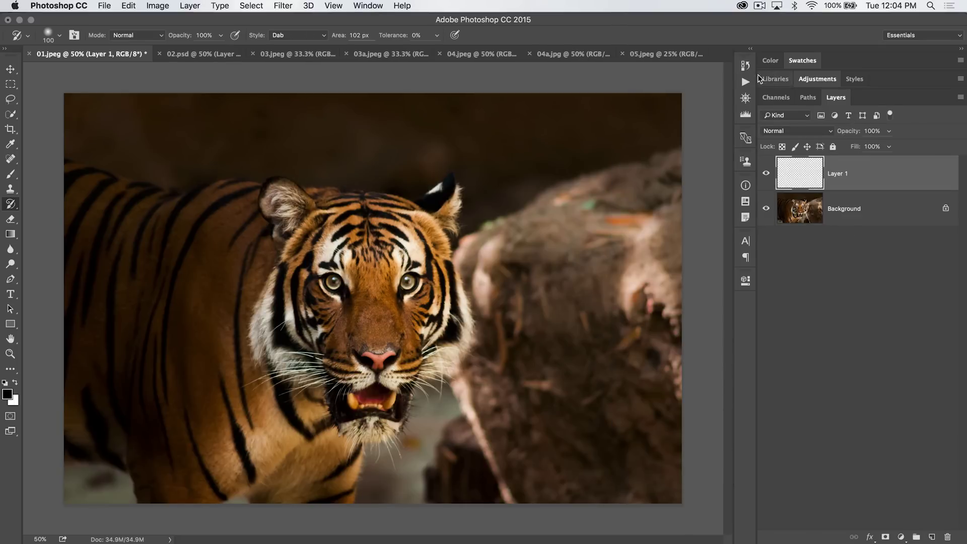
{"action": "left_click", "coordinate": [747, 65]}
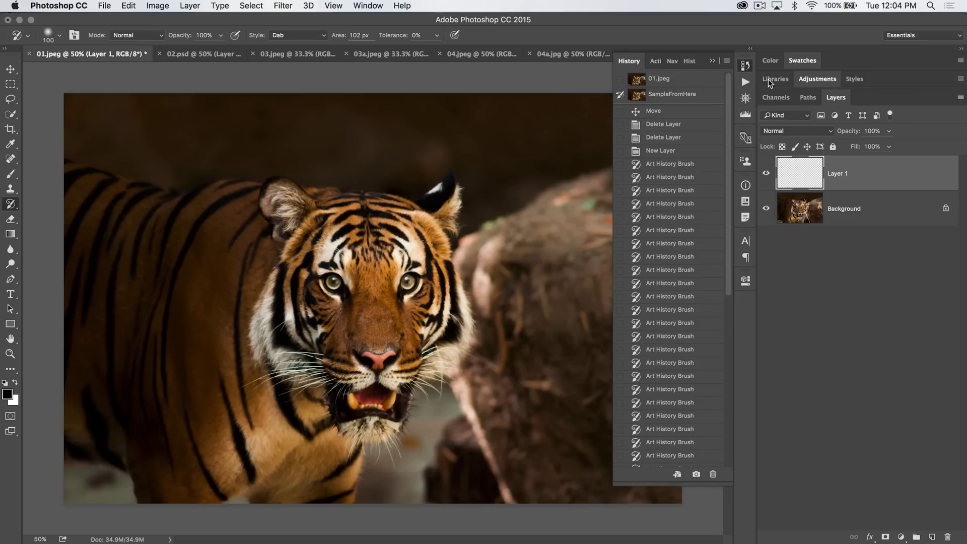
{"action": "left_click", "coordinate": [745, 66]}
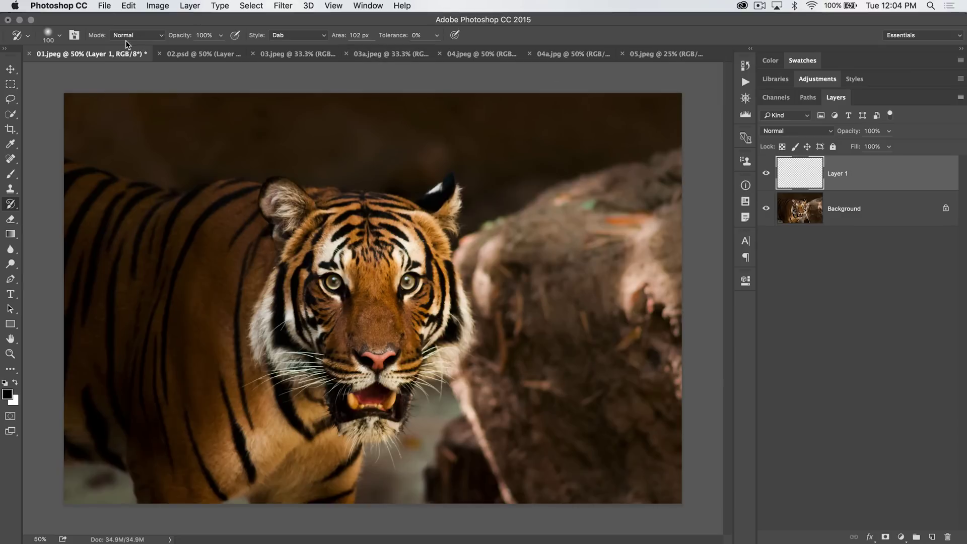
{"action": "left_click", "coordinate": [60, 35]}
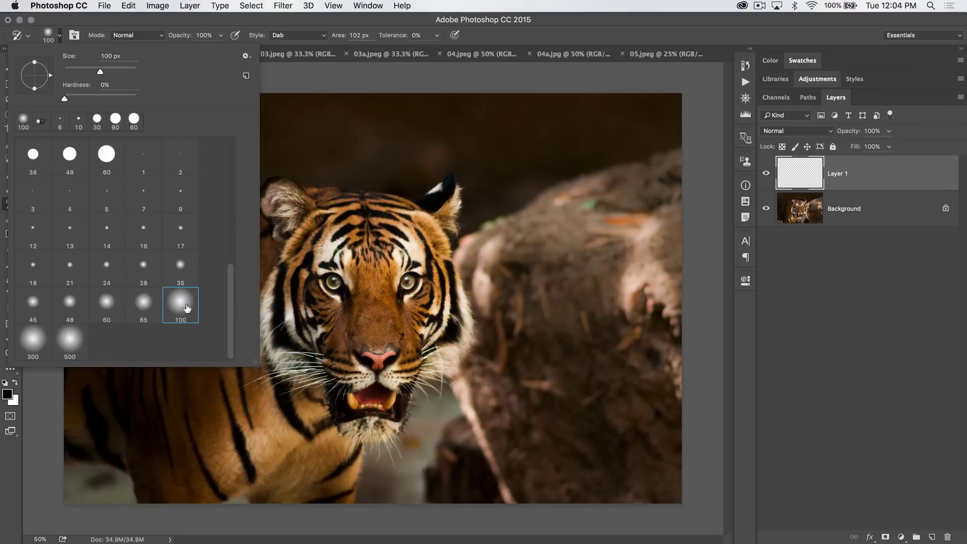
Make the brush hard-edged with 100% hardness and a 284 px size
{"action": "scroll", "coordinate": [146, 214], "scroll_direction": "up", "scroll_amount": 3}
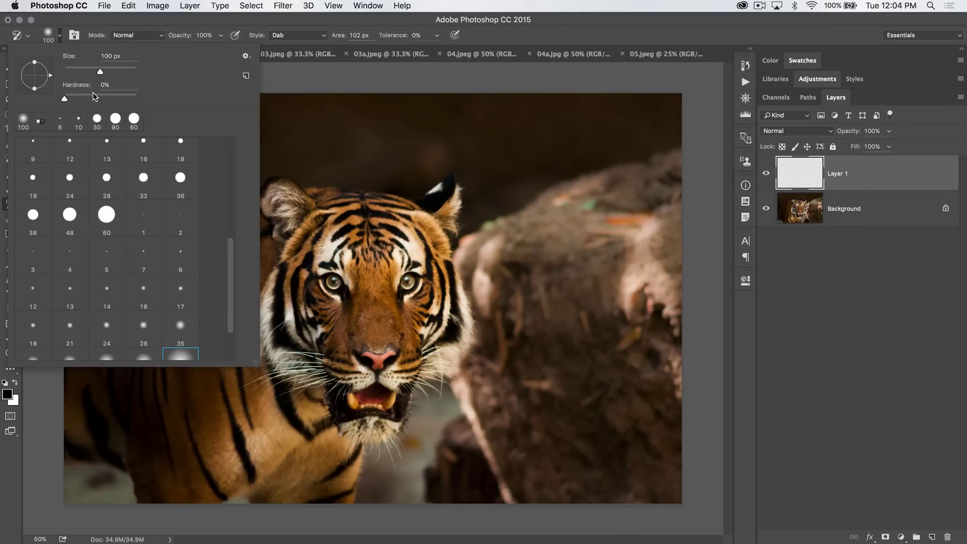
{"action": "scroll", "coordinate": [95, 95], "scroll_direction": "down", "scroll_amount": 1}
{"action": "left_click_drag", "start_coordinate": [95, 94], "coordinate": [145, 96]}
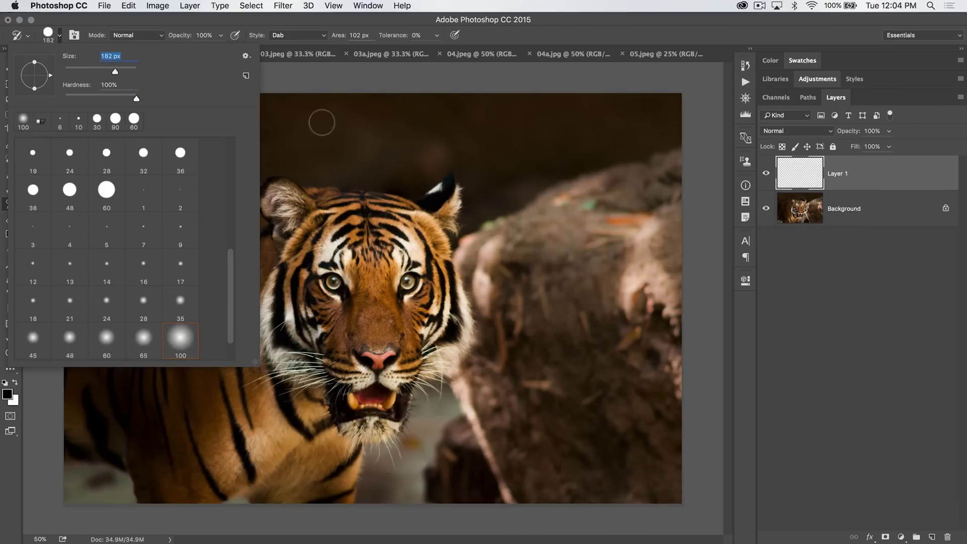
{"action": "left_click_drag", "start_coordinate": [122, 69], "coordinate": [121, 70]}
{"action": "left_click", "coordinate": [453, 87]}
Switch to the Tight Short style and paint dabs over the background right of the face
{"action": "left_click", "coordinate": [296, 35]}
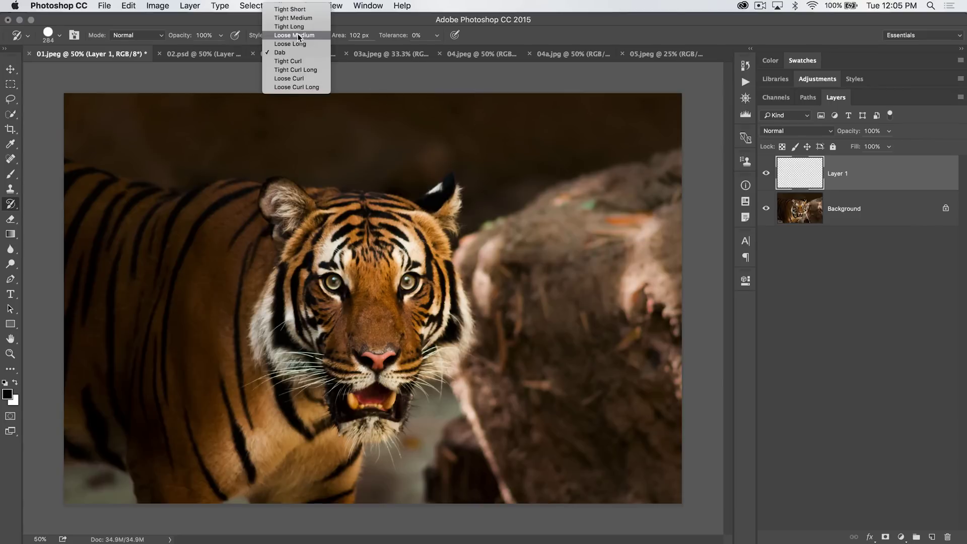
{"action": "left_click", "coordinate": [291, 9]}
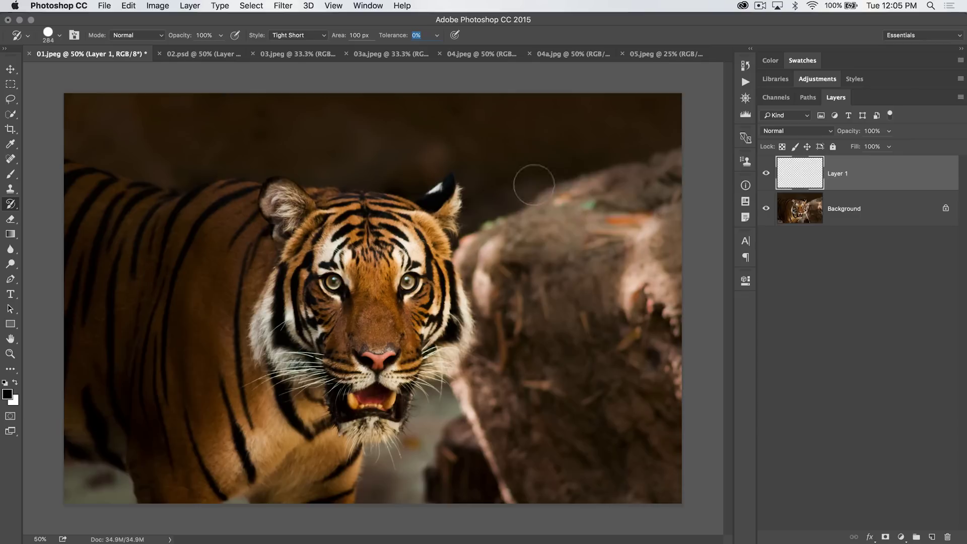
{"action": "mouse_move", "coordinate": [519, 217]}
{"action": "left_mouse_down"}
{"action": "mouse_move", "coordinate": [605, 191]}
{"action": "mouse_move", "coordinate": [604, 253]}
{"action": "left_mouse_up"}
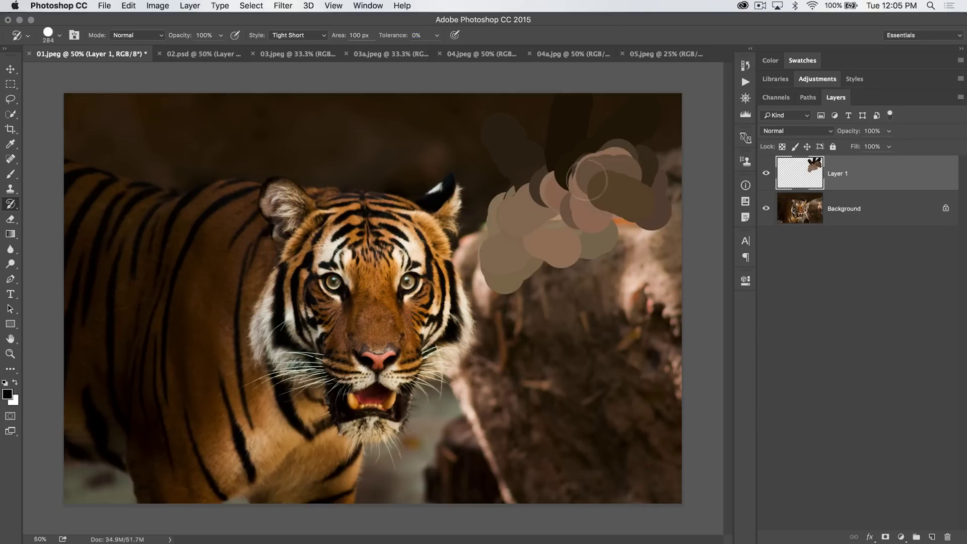
Paint large dabs across the top-right background and over the tiger's face and whiskers
{"action": "mouse_move", "coordinate": [611, 159]}
{"action": "left_mouse_down"}
{"action": "mouse_move", "coordinate": [615, 102]}
{"action": "mouse_move", "coordinate": [509, 121]}
{"action": "mouse_move", "coordinate": [494, 252]}
{"action": "mouse_move", "coordinate": [630, 227]}
{"action": "mouse_move", "coordinate": [541, 299]}
{"action": "left_mouse_up"}
{"action": "mouse_move", "coordinate": [485, 246]}
{"action": "left_mouse_down"}
{"action": "mouse_move", "coordinate": [430, 340]}
{"action": "mouse_move", "coordinate": [405, 286]}
{"action": "mouse_move", "coordinate": [363, 309]}
{"action": "mouse_move", "coordinate": [312, 279]}
{"action": "mouse_move", "coordinate": [386, 364]}
{"action": "mouse_move", "coordinate": [349, 410]}
{"action": "mouse_move", "coordinate": [431, 432]}
{"action": "mouse_move", "coordinate": [409, 466]}
{"action": "mouse_move", "coordinate": [459, 455]}
{"action": "mouse_move", "coordinate": [531, 380]}
{"action": "mouse_move", "coordinate": [432, 421]}
{"action": "mouse_move", "coordinate": [453, 403]}
{"action": "mouse_move", "coordinate": [616, 435]}
{"action": "mouse_move", "coordinate": [641, 331]}
{"action": "mouse_move", "coordinate": [627, 388]}
{"action": "mouse_move", "coordinate": [675, 479]}
{"action": "mouse_move", "coordinate": [467, 517]}
{"action": "mouse_move", "coordinate": [363, 484]}
{"action": "mouse_move", "coordinate": [299, 501]}
{"action": "mouse_move", "coordinate": [213, 469]}
{"action": "mouse_move", "coordinate": [134, 521]}
{"action": "mouse_move", "coordinate": [78, 483]}
{"action": "mouse_move", "coordinate": [116, 484]}
{"action": "mouse_move", "coordinate": [237, 425]}
{"action": "mouse_move", "coordinate": [172, 320]}
{"action": "mouse_move", "coordinate": [140, 435]}
{"action": "mouse_move", "coordinate": [80, 301]}
{"action": "mouse_move", "coordinate": [108, 219]}
{"action": "mouse_move", "coordinate": [66, 192]}
{"action": "mouse_move", "coordinate": [77, 221]}
{"action": "left_mouse_up"}
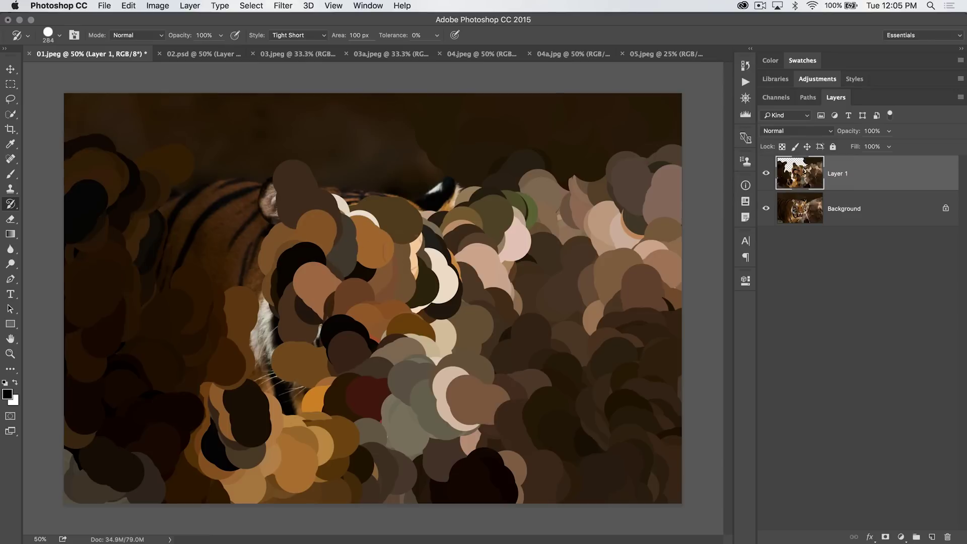
{"action": "mouse_move", "coordinate": [282, 337]}
{"action": "left_mouse_down"}
{"action": "mouse_move", "coordinate": [203, 302]}
{"action": "mouse_move", "coordinate": [226, 275]}
{"action": "mouse_move", "coordinate": [167, 266]}
{"action": "mouse_move", "coordinate": [232, 192]}
{"action": "mouse_move", "coordinate": [83, 93]}
{"action": "mouse_move", "coordinate": [72, 126]}
{"action": "mouse_move", "coordinate": [348, 121]}
{"action": "mouse_move", "coordinate": [369, 168]}
{"action": "mouse_move", "coordinate": [410, 162]}
{"action": "mouse_move", "coordinate": [349, 165]}
{"action": "mouse_move", "coordinate": [403, 196]}
{"action": "mouse_move", "coordinate": [395, 207]}
{"action": "mouse_move", "coordinate": [413, 172]}
{"action": "left_mouse_up"}
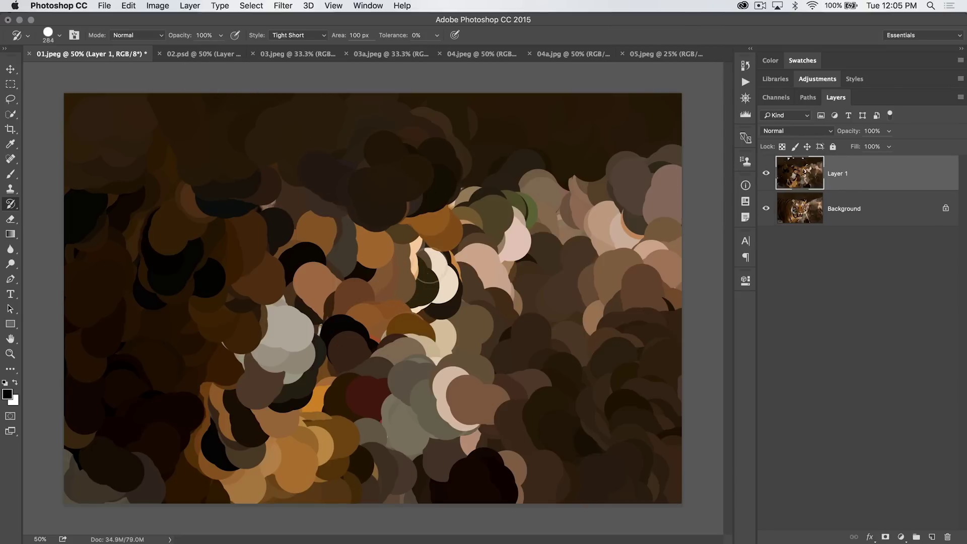
Paint large dark strokes over the upper right at brush size 1400, then reduce to 175
{"action": "key", "text": "bracketleft"}
{"action": "key", "text": "bracketright"}
{"action": "key", "text": "bracketright"}
{"action": "key", "text": "bracketright"}
{"action": "key", "text": "bracketright"}
{"action": "key", "text": "bracketright"}
{"action": "key", "text": "bracketright"}
{"action": "key", "text": "bracketright"}
{"action": "key", "text": "bracketright"}
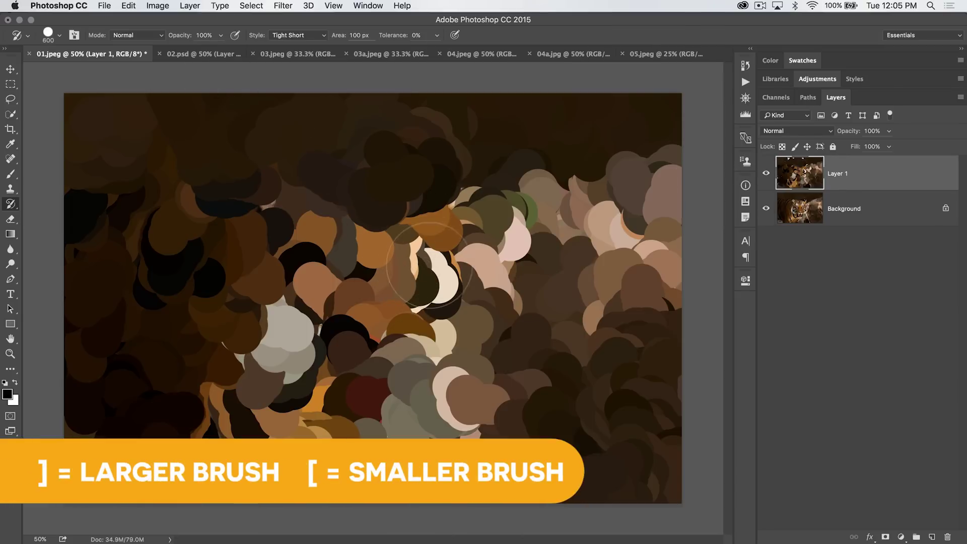
{"action": "key", "text": "bracketright"}
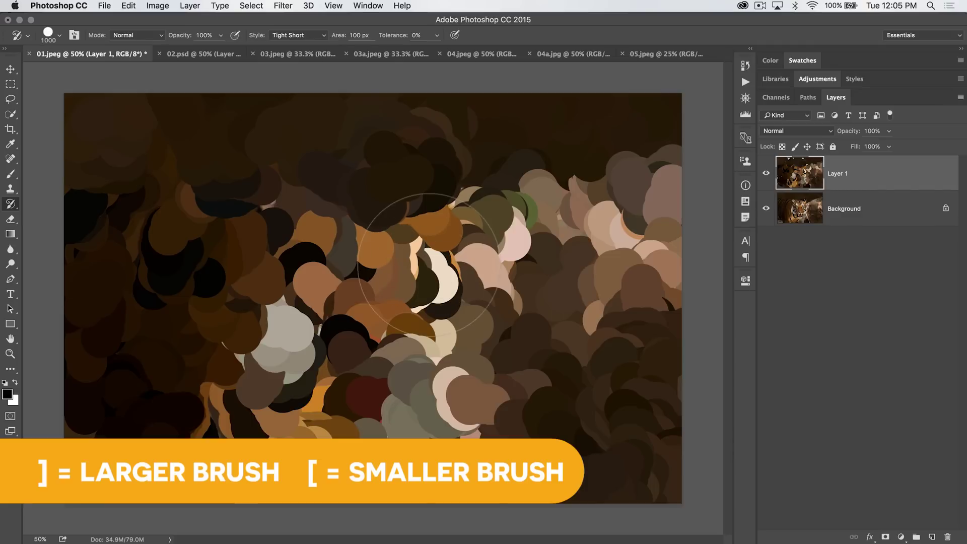
{"action": "key", "text": "bracketright"}
{"action": "key", "text": "bracketright"}
{"action": "key", "text": "bracketright"}
{"action": "key", "text": "bracketright"}
{"action": "mouse_move", "coordinate": [486, 194]}
{"action": "left_mouse_down"}
{"action": "mouse_move", "coordinate": [626, 119]}
{"action": "mouse_move", "coordinate": [614, 381]}
{"action": "left_mouse_up"}
{"action": "mouse_move", "coordinate": [639, 328]}
{"action": "left_mouse_down"}
{"action": "mouse_move", "coordinate": [604, 222]}
{"action": "mouse_move", "coordinate": [544, 210]}
{"action": "left_mouse_up"}
{"action": "key", "text": "bracketleft"}
{"action": "key", "text": "bracketleft"}
{"action": "key", "text": "bracketleft"}
{"action": "key", "text": "bracketleft"}
{"action": "key", "text": "bracketleft"}
{"action": "key", "text": "bracketleft"}
{"action": "key", "text": "bracketleft"}
{"action": "key", "text": "bracketleft"}
{"action": "key", "text": "bracketleft"}
{"action": "key", "text": "bracketleft"}
{"action": "key", "text": "bracketleft"}
{"action": "key", "text": "bracketleft"}
{"action": "key", "text": "bracketleft"}
{"action": "key", "text": "bracketleft"}
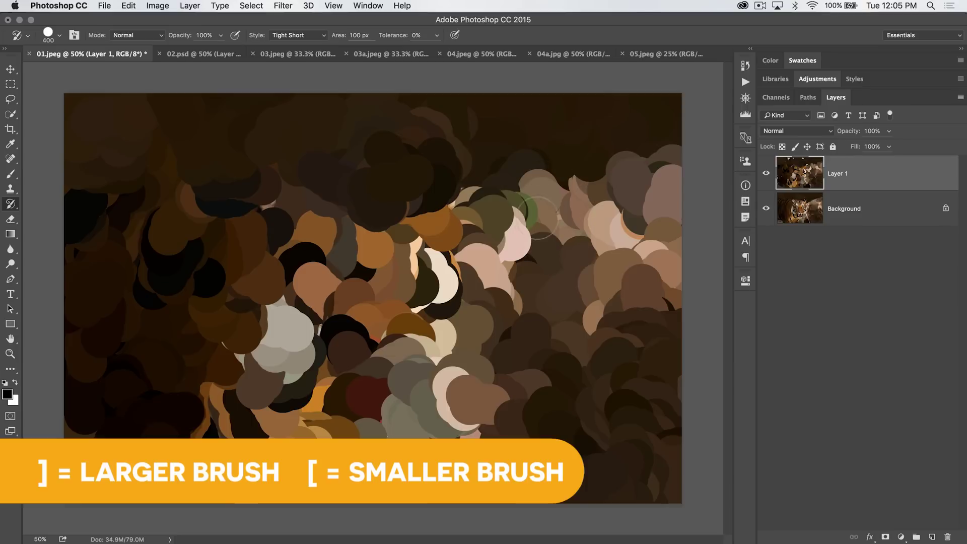
Try Loose Curl Long strokes across the image and undo them
{"action": "left_click", "coordinate": [289, 36]}
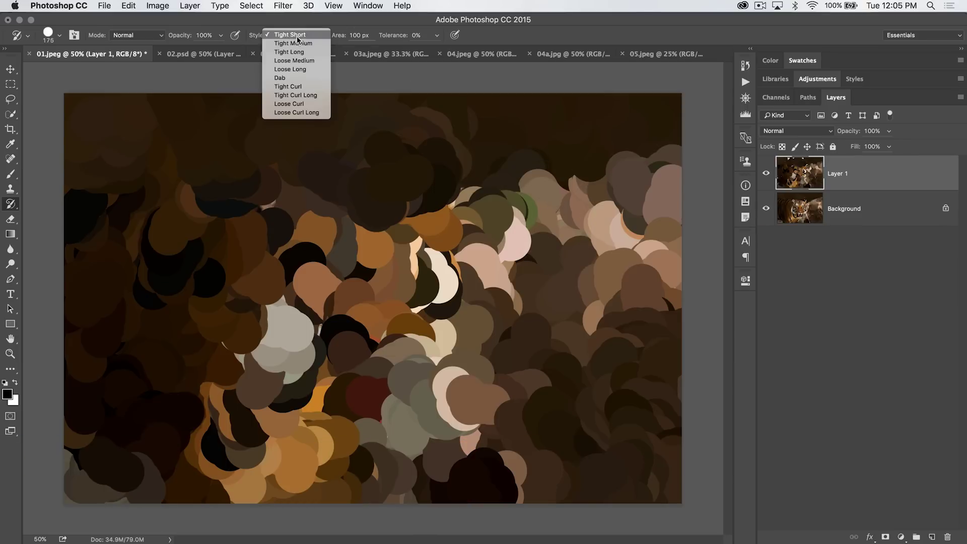
{"action": "left_click", "coordinate": [302, 112]}
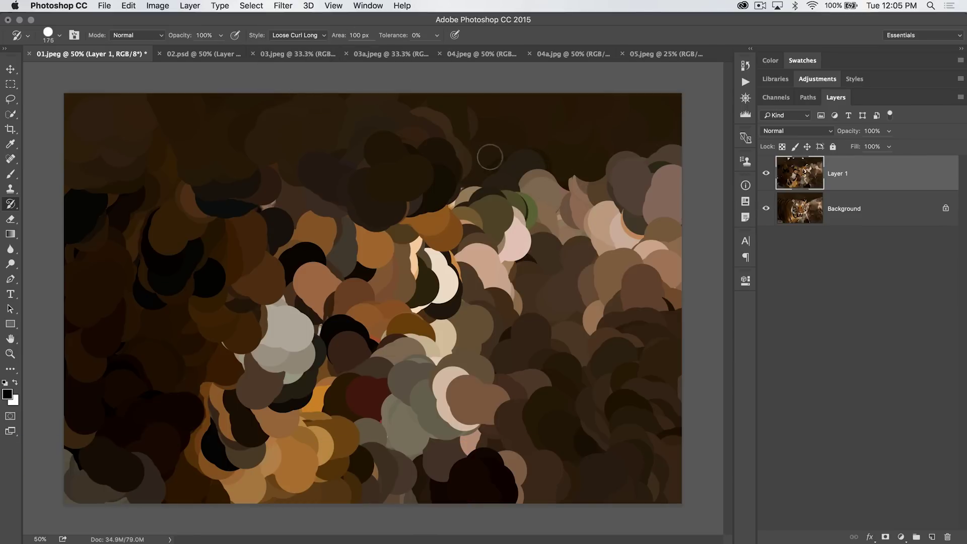
{"action": "mouse_move", "coordinate": [490, 157]}
{"action": "left_mouse_down"}
{"action": "mouse_move", "coordinate": [550, 154]}
{"action": "mouse_move", "coordinate": [682, 269]}
{"action": "mouse_move", "coordinate": [648, 317]}
{"action": "left_mouse_up"}
{"action": "mouse_move", "coordinate": [528, 263]}
{"action": "left_mouse_down"}
{"action": "mouse_move", "coordinate": [578, 363]}
{"action": "mouse_move", "coordinate": [493, 448]}
{"action": "left_mouse_up"}
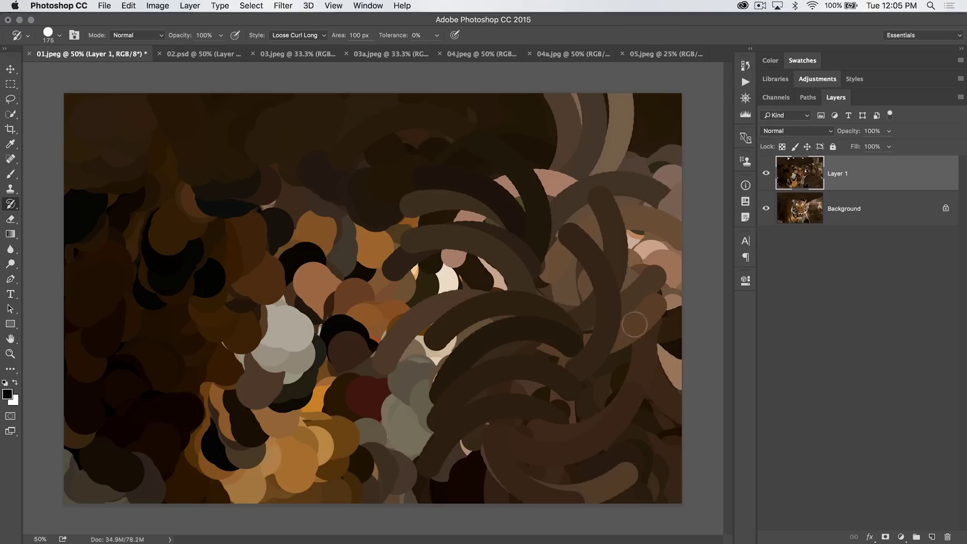
{"action": "key", "text": "super+alt+z"}
{"action": "key", "text": "super+alt+z"}
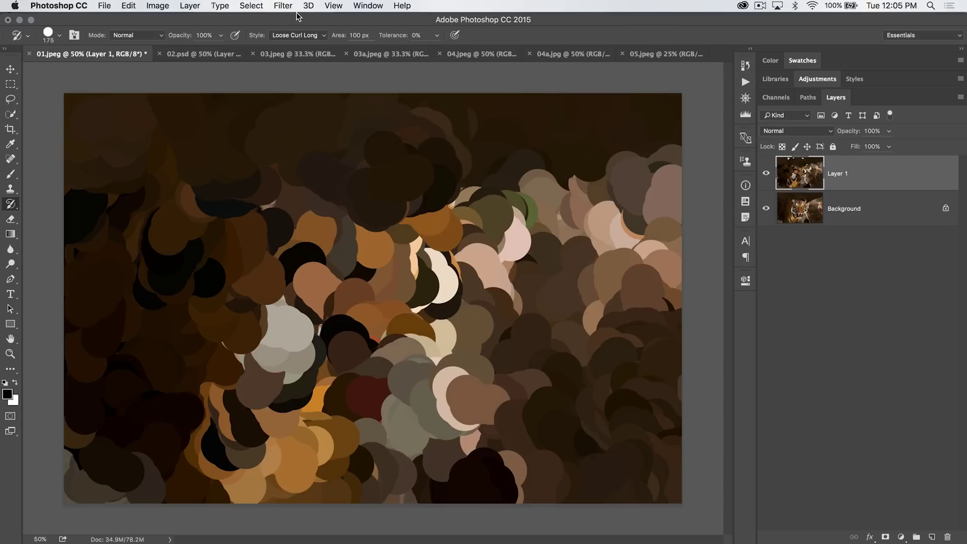
Set the style to Tight Curl Long, test curling strokes, and undo them
{"action": "left_click", "coordinate": [297, 34]}
{"action": "left_click", "coordinate": [297, 18]}
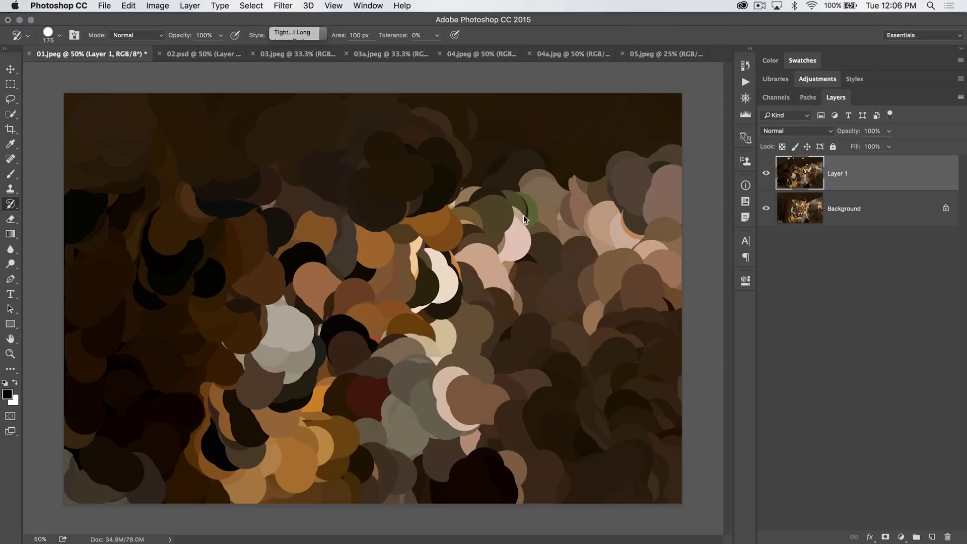
{"action": "left_click", "coordinate": [523, 154]}
{"action": "key", "text": "super+alt+z"}
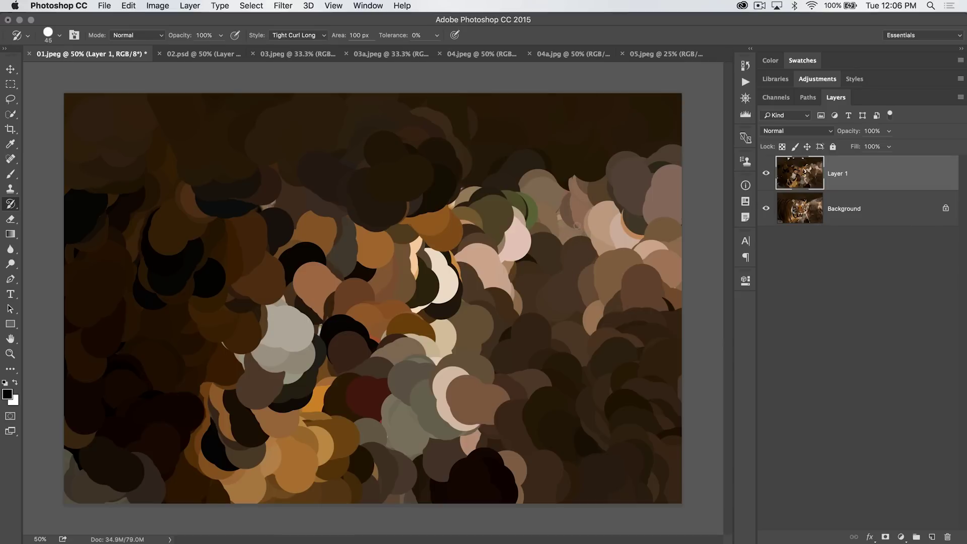
{"action": "mouse_move", "coordinate": [472, 166]}
{"action": "left_mouse_down"}
{"action": "mouse_move", "coordinate": [560, 248]}
{"action": "mouse_move", "coordinate": [534, 272]}
{"action": "mouse_move", "coordinate": [615, 352]}
{"action": "mouse_move", "coordinate": [642, 352]}
{"action": "left_mouse_up"}
{"action": "key", "text": "super+alt+z"}
Return to the Dab style and paint dabs on the right side at brush size 200
{"action": "left_click", "coordinate": [311, 37]}
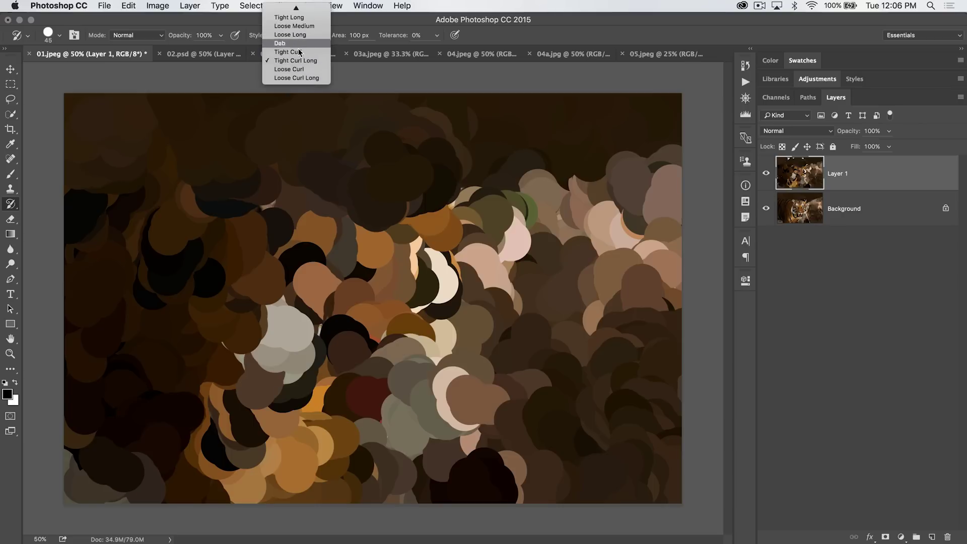
{"action": "mouse_move", "coordinate": [300, 8]}
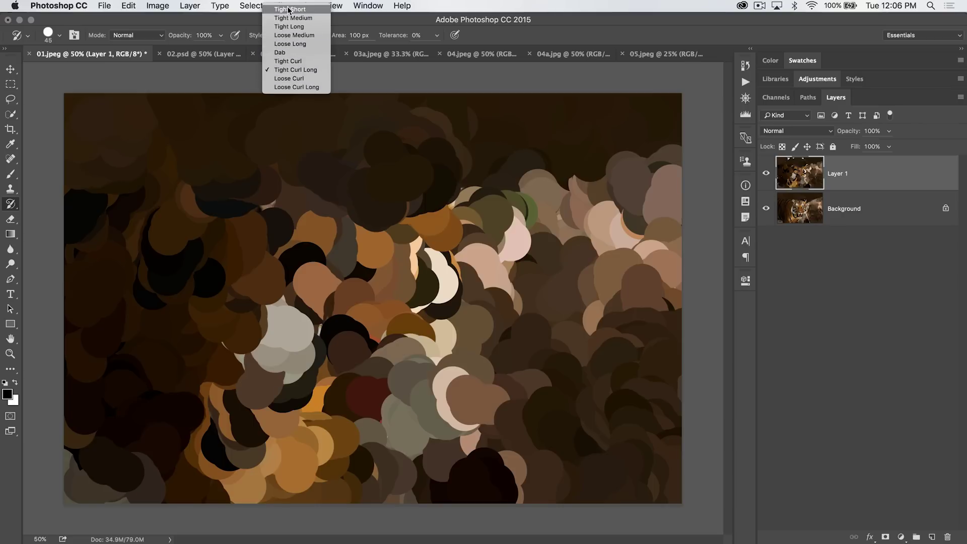
{"action": "left_click", "coordinate": [289, 53]}
{"action": "mouse_move", "coordinate": [479, 225]}
{"action": "left_mouse_down"}
{"action": "mouse_move", "coordinate": [521, 238]}
{"action": "mouse_move", "coordinate": [491, 217]}
{"action": "mouse_move", "coordinate": [530, 250]}
{"action": "mouse_move", "coordinate": [484, 218]}
{"action": "mouse_move", "coordinate": [518, 274]}
{"action": "left_mouse_up"}
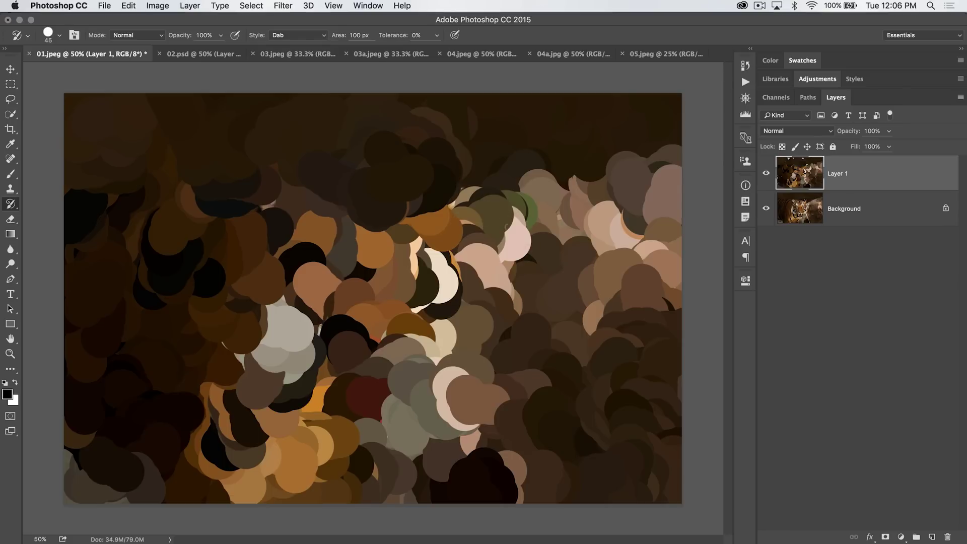
{"action": "mouse_move", "coordinate": [577, 248]}
{"action": "left_mouse_down"}
{"action": "mouse_move", "coordinate": [597, 237]}
{"action": "mouse_move", "coordinate": [630, 282]}
{"action": "left_mouse_up"}
{"action": "key", "text": "super+z"}
{"action": "key", "text": "bracketright"}
{"action": "key", "text": "bracketright"}
{"action": "key", "text": "bracketright"}
{"action": "key", "text": "bracketright"}
{"action": "key", "text": "bracketright"}
{"action": "mouse_move", "coordinate": [534, 222]}
{"action": "left_mouse_down"}
{"action": "mouse_move", "coordinate": [507, 224]}
{"action": "mouse_move", "coordinate": [601, 294]}
{"action": "mouse_move", "coordinate": [527, 248]}
{"action": "mouse_move", "coordinate": [548, 272]}
{"action": "mouse_move", "coordinate": [595, 272]}
{"action": "left_mouse_up"}
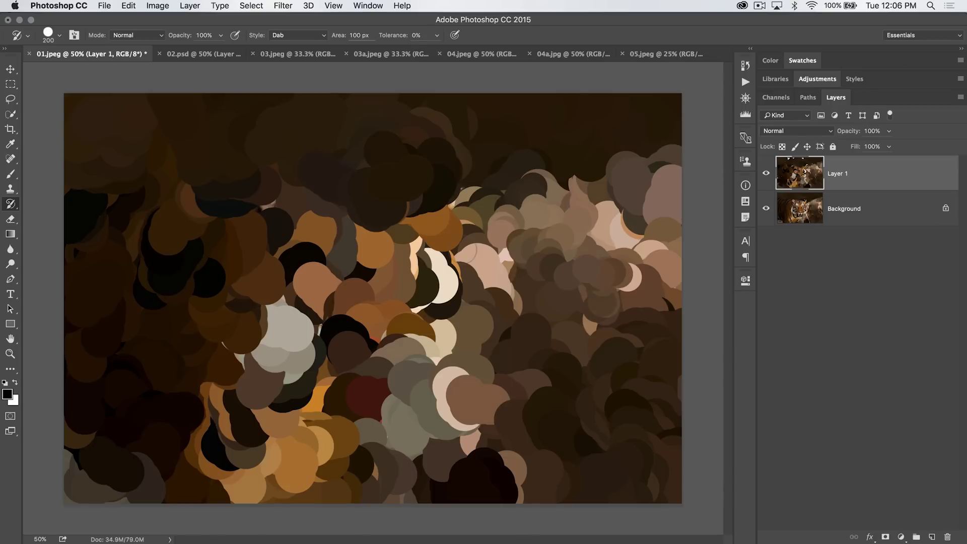
Paint small dabs around 100 px over the tiger's face, eyes, forehead, right ear and muzzle
{"action": "key", "text": "bracketleft"}
{"action": "key", "text": "bracketleft"}
{"action": "key", "text": "bracketleft"}
{"action": "key", "text": "bracketleft"}
{"action": "key", "text": "bracketleft"}
{"action": "key", "text": "bracketright"}
{"action": "mouse_move", "coordinate": [346, 257]}
{"action": "left_mouse_down"}
{"action": "mouse_move", "coordinate": [320, 267]}
{"action": "mouse_move", "coordinate": [289, 247]}
{"action": "mouse_move", "coordinate": [280, 254]}
{"action": "mouse_move", "coordinate": [316, 316]}
{"action": "mouse_move", "coordinate": [358, 320]}
{"action": "mouse_move", "coordinate": [368, 353]}
{"action": "mouse_move", "coordinate": [394, 347]}
{"action": "mouse_move", "coordinate": [423, 311]}
{"action": "mouse_move", "coordinate": [398, 269]}
{"action": "mouse_move", "coordinate": [348, 257]}
{"action": "mouse_move", "coordinate": [351, 203]}
{"action": "mouse_move", "coordinate": [305, 200]}
{"action": "mouse_move", "coordinate": [261, 237]}
{"action": "mouse_move", "coordinate": [292, 322]}
{"action": "mouse_move", "coordinate": [375, 330]}
{"action": "mouse_move", "coordinate": [418, 353]}
{"action": "mouse_move", "coordinate": [448, 335]}
{"action": "mouse_move", "coordinate": [428, 244]}
{"action": "mouse_move", "coordinate": [399, 206]}
{"action": "mouse_move", "coordinate": [377, 202]}
{"action": "mouse_move", "coordinate": [434, 188]}
{"action": "mouse_move", "coordinate": [449, 267]}
{"action": "mouse_move", "coordinate": [446, 332]}
{"action": "mouse_move", "coordinate": [421, 368]}
{"action": "mouse_move", "coordinate": [350, 401]}
{"action": "mouse_move", "coordinate": [312, 335]}
{"action": "mouse_move", "coordinate": [267, 296]}
{"action": "mouse_move", "coordinate": [255, 260]}
{"action": "mouse_move", "coordinate": [276, 223]}
{"action": "mouse_move", "coordinate": [275, 307]}
{"action": "mouse_move", "coordinate": [297, 358]}
{"action": "mouse_move", "coordinate": [383, 403]}
{"action": "mouse_move", "coordinate": [428, 383]}
{"action": "mouse_move", "coordinate": [463, 312]}
{"action": "mouse_move", "coordinate": [468, 272]}
{"action": "mouse_move", "coordinate": [463, 214]}
{"action": "mouse_move", "coordinate": [388, 196]}
{"action": "mouse_move", "coordinate": [318, 217]}
{"action": "mouse_move", "coordinate": [280, 189]}
{"action": "mouse_move", "coordinate": [343, 291]}
{"action": "mouse_move", "coordinate": [335, 287]}
{"action": "mouse_move", "coordinate": [332, 320]}
{"action": "mouse_move", "coordinate": [363, 375]}
{"action": "mouse_move", "coordinate": [380, 348]}
{"action": "mouse_move", "coordinate": [370, 355]}
{"action": "mouse_move", "coordinate": [373, 393]}
{"action": "mouse_move", "coordinate": [403, 403]}
{"action": "mouse_move", "coordinate": [332, 383]}
{"action": "left_mouse_up"}
{"action": "key", "text": "bracketleft"}
{"action": "mouse_move", "coordinate": [323, 328]}
{"action": "left_mouse_down"}
{"action": "mouse_move", "coordinate": [347, 272]}
{"action": "mouse_move", "coordinate": [413, 277]}
{"action": "mouse_move", "coordinate": [425, 262]}
{"action": "mouse_move", "coordinate": [410, 274]}
{"action": "left_mouse_up"}
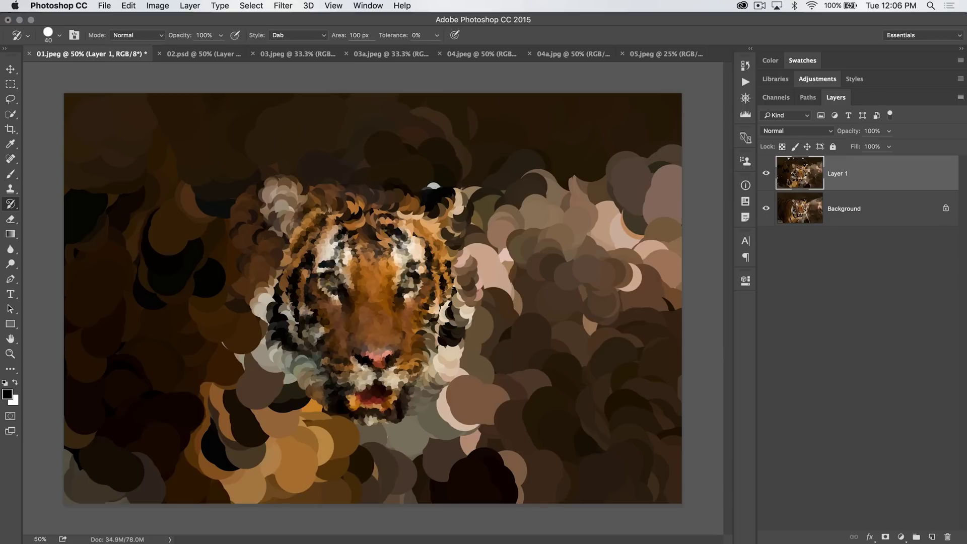
{"action": "mouse_move", "coordinate": [363, 230]}
{"action": "left_mouse_down"}
{"action": "mouse_move", "coordinate": [352, 216]}
{"action": "mouse_move", "coordinate": [433, 232]}
{"action": "mouse_move", "coordinate": [386, 337]}
{"action": "mouse_move", "coordinate": [312, 342]}
{"action": "mouse_move", "coordinate": [280, 227]}
{"action": "mouse_move", "coordinate": [277, 312]}
{"action": "mouse_move", "coordinate": [292, 358]}
{"action": "left_mouse_up"}
With a slightly smaller brush, repaint both eyes, the chin, upper lip and left cheek
{"action": "key", "text": "bracketleft"}
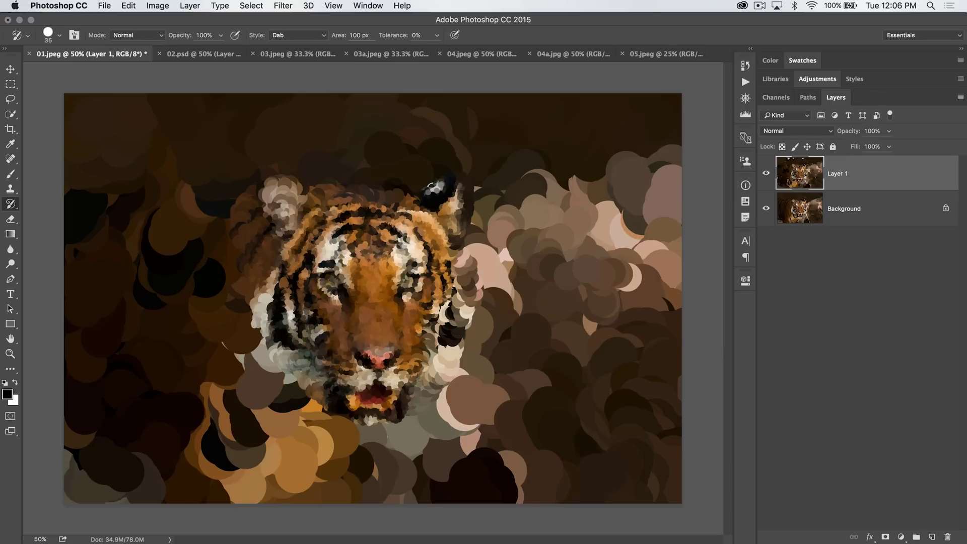
{"action": "mouse_move", "coordinate": [322, 282]}
{"action": "left_mouse_down"}
{"action": "mouse_move", "coordinate": [375, 297]}
{"action": "mouse_move", "coordinate": [423, 272]}
{"action": "mouse_move", "coordinate": [360, 383]}
{"action": "mouse_move", "coordinate": [378, 405]}
{"action": "mouse_move", "coordinate": [428, 375]}
{"action": "mouse_move", "coordinate": [452, 385]}
{"action": "mouse_move", "coordinate": [413, 373]}
{"action": "mouse_move", "coordinate": [302, 383]}
{"action": "mouse_move", "coordinate": [274, 363]}
{"action": "mouse_move", "coordinate": [327, 378]}
{"action": "mouse_move", "coordinate": [325, 369]}
{"action": "mouse_move", "coordinate": [383, 428]}
{"action": "mouse_move", "coordinate": [420, 386]}
{"action": "left_mouse_up"}
{"action": "left_click_drag", "start_coordinate": [352, 401], "coordinate": [313, 416]}
{"action": "left_click_drag", "start_coordinate": [330, 378], "coordinate": [358, 367]}
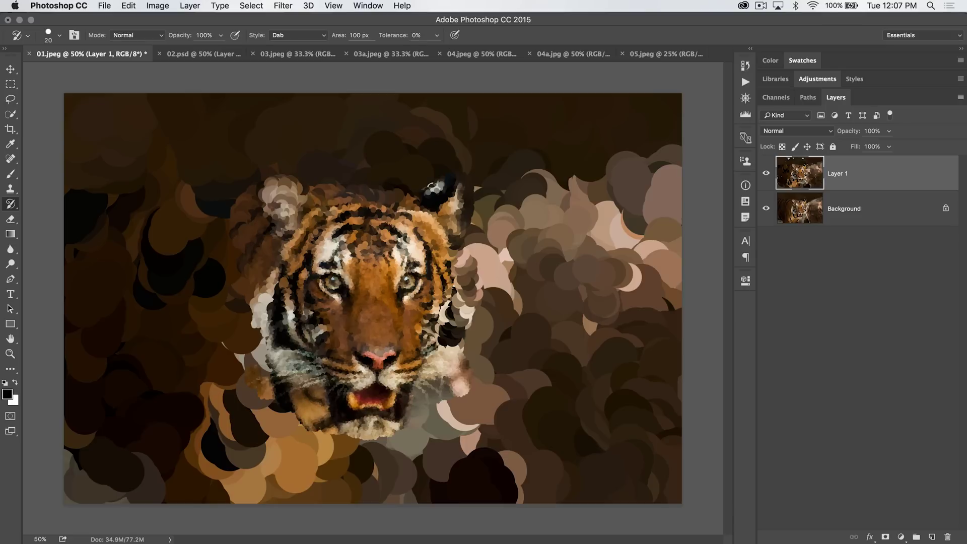
{"action": "mouse_move", "coordinate": [268, 220]}
{"action": "left_mouse_down"}
{"action": "mouse_move", "coordinate": [242, 282]}
{"action": "mouse_move", "coordinate": [249, 405]}
{"action": "mouse_move", "coordinate": [383, 443]}
{"action": "mouse_move", "coordinate": [441, 386]}
{"action": "mouse_move", "coordinate": [403, 424]}
{"action": "mouse_move", "coordinate": [459, 317]}
{"action": "mouse_move", "coordinate": [479, 222]}
{"action": "mouse_move", "coordinate": [435, 174]}
{"action": "mouse_move", "coordinate": [343, 194]}
{"action": "mouse_move", "coordinate": [267, 179]}
{"action": "left_mouse_up"}
Keep the Dab style and bring up the brush preset picker on the canvas
{"action": "left_click", "coordinate": [294, 38]}
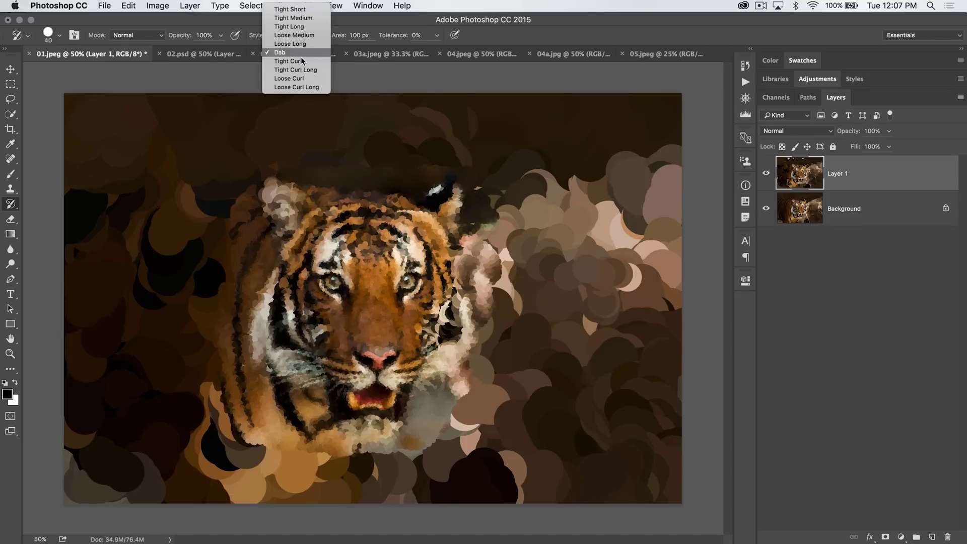
{"action": "left_click", "coordinate": [292, 52]}
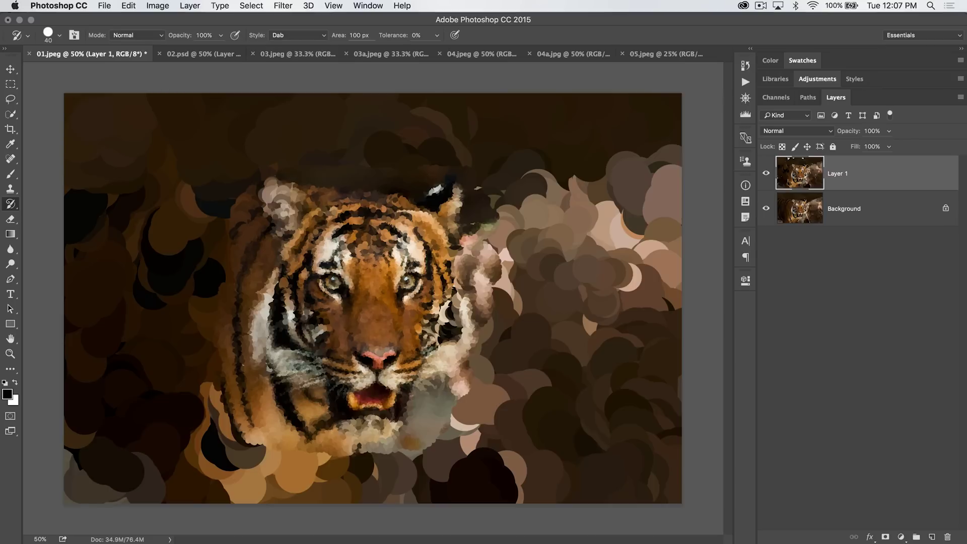
{"action": "right_click", "coordinate": [331, 207]}
Select the 104 textured brush tip and enlarge it to 175
{"action": "left_click_drag", "start_coordinate": [517, 413], "coordinate": [514, 328]}
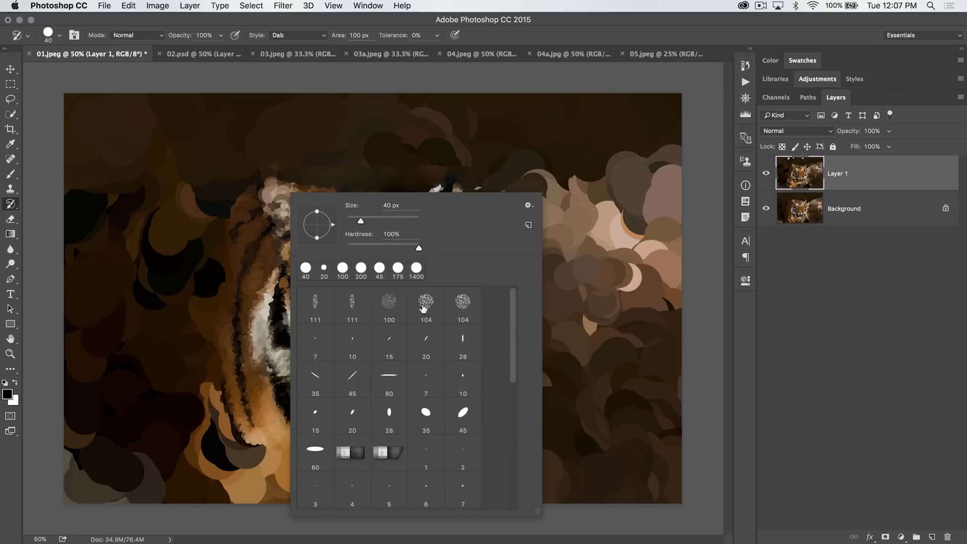
{"action": "left_click", "coordinate": [425, 305]}
{"action": "left_click", "coordinate": [165, 248]}
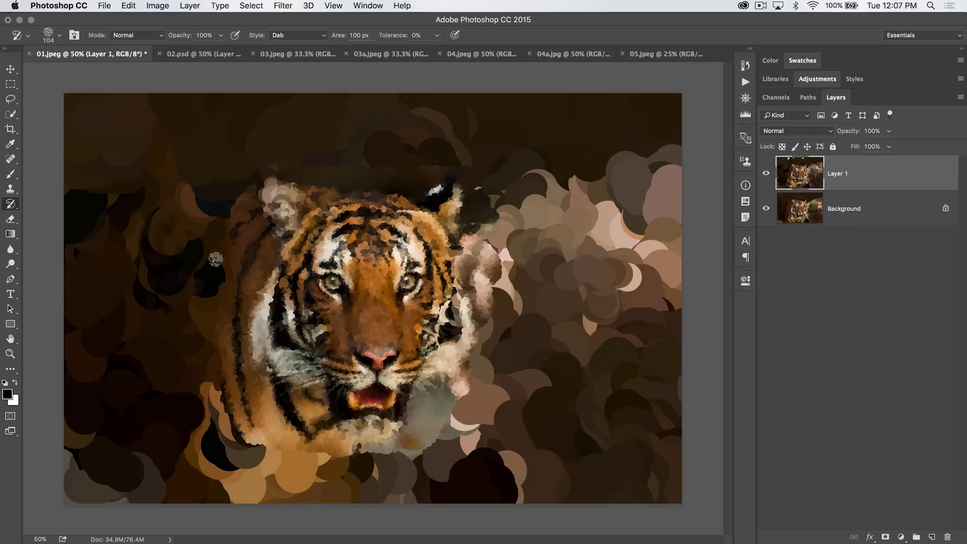
{"action": "key", "text": "bracketright"}
{"action": "key", "text": "bracketright"}
{"action": "key", "text": "bracketright"}
Add speckled texture over the left background, lower-left fur and blobs, and the left cheek and chin
{"action": "mouse_move", "coordinate": [201, 244]}
{"action": "left_mouse_down"}
{"action": "mouse_move", "coordinate": [197, 316]}
{"action": "mouse_move", "coordinate": [170, 234]}
{"action": "mouse_move", "coordinate": [90, 235]}
{"action": "mouse_move", "coordinate": [174, 296]}
{"action": "left_mouse_up"}
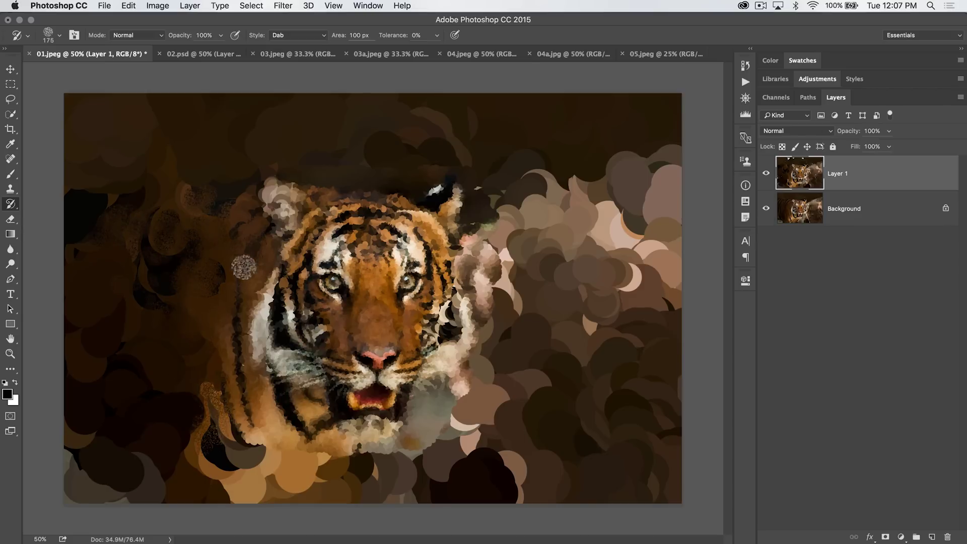
{"action": "mouse_move", "coordinate": [232, 418]}
{"action": "left_mouse_down"}
{"action": "mouse_move", "coordinate": [202, 392]}
{"action": "mouse_move", "coordinate": [252, 441]}
{"action": "mouse_move", "coordinate": [302, 458]}
{"action": "mouse_move", "coordinate": [353, 454]}
{"action": "mouse_move", "coordinate": [262, 479]}
{"action": "mouse_move", "coordinate": [201, 461]}
{"action": "left_mouse_up"}
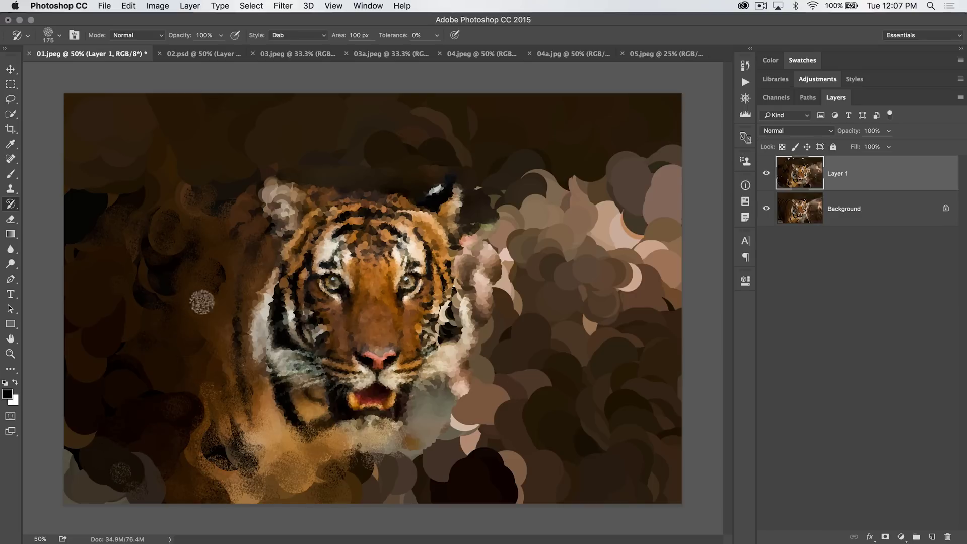
{"action": "key", "text": "bracketright"}
{"action": "key", "text": "bracketright"}
{"action": "key", "text": "bracketright"}
{"action": "left_click_drag", "start_coordinate": [100, 442], "coordinate": [123, 483]}
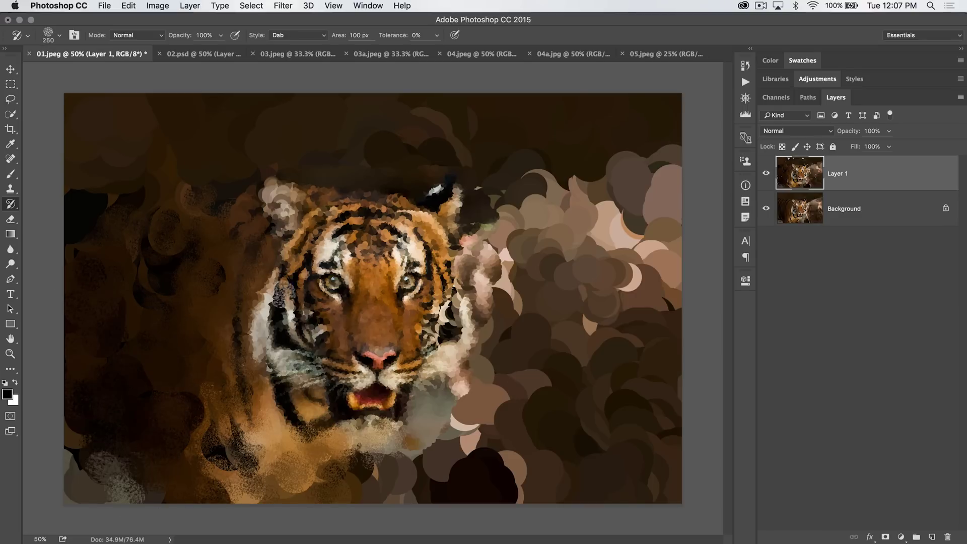
{"action": "key", "text": "bracketleft"}
{"action": "key", "text": "bracketleft"}
{"action": "key", "text": "bracketleft"}
{"action": "key", "text": "bracketleft"}
{"action": "key", "text": "bracketleft"}
{"action": "key", "text": "bracketleft"}
{"action": "mouse_move", "coordinate": [282, 302]}
{"action": "left_mouse_down"}
{"action": "mouse_move", "coordinate": [309, 368]}
{"action": "mouse_move", "coordinate": [310, 428]}
{"action": "mouse_move", "coordinate": [372, 438]}
{"action": "mouse_move", "coordinate": [423, 387]}
{"action": "mouse_move", "coordinate": [347, 474]}
{"action": "mouse_move", "coordinate": [247, 484]}
{"action": "mouse_move", "coordinate": [226, 448]}
{"action": "left_mouse_up"}
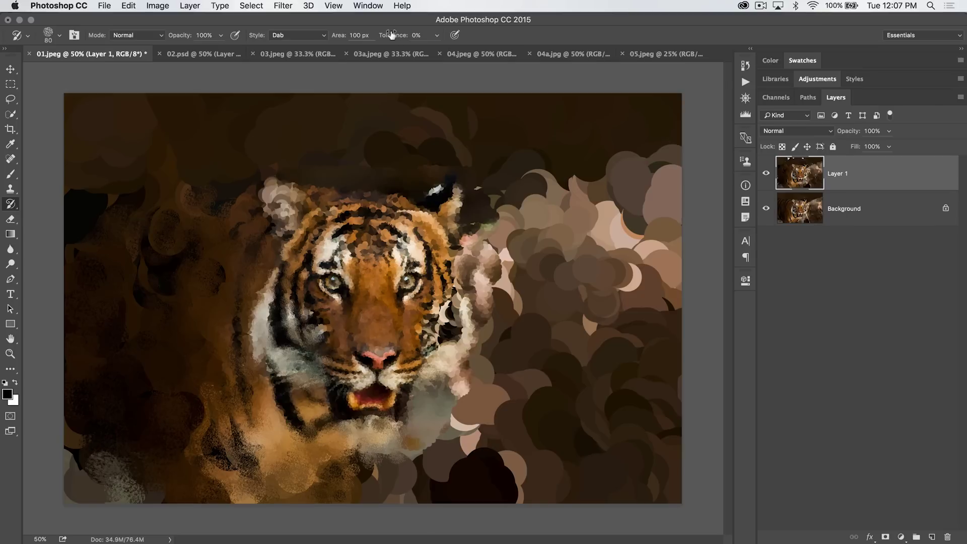
Adjust the Tolerance and repaint the blobs around the ears and the forehead fur
{"action": "left_click_drag", "start_coordinate": [441, 37], "coordinate": [458, 62]}
{"action": "mouse_move", "coordinate": [570, 196]}
{"action": "left_mouse_down"}
{"action": "mouse_move", "coordinate": [630, 228]}
{"action": "mouse_move", "coordinate": [547, 205]}
{"action": "left_mouse_up"}
{"action": "left_click_drag", "start_coordinate": [393, 36], "coordinate": [372, 34]}
{"action": "mouse_move", "coordinate": [306, 211]}
{"action": "left_mouse_down"}
{"action": "mouse_move", "coordinate": [257, 192]}
{"action": "mouse_move", "coordinate": [286, 237]}
{"action": "left_mouse_up"}
{"action": "mouse_move", "coordinate": [399, 204]}
{"action": "left_mouse_down"}
{"action": "mouse_move", "coordinate": [436, 197]}
{"action": "mouse_move", "coordinate": [450, 241]}
{"action": "mouse_move", "coordinate": [383, 217]}
{"action": "mouse_move", "coordinate": [330, 232]}
{"action": "mouse_move", "coordinate": [282, 306]}
{"action": "mouse_move", "coordinate": [304, 354]}
{"action": "mouse_move", "coordinate": [368, 322]}
{"action": "mouse_move", "coordinate": [385, 328]}
{"action": "left_mouse_up"}
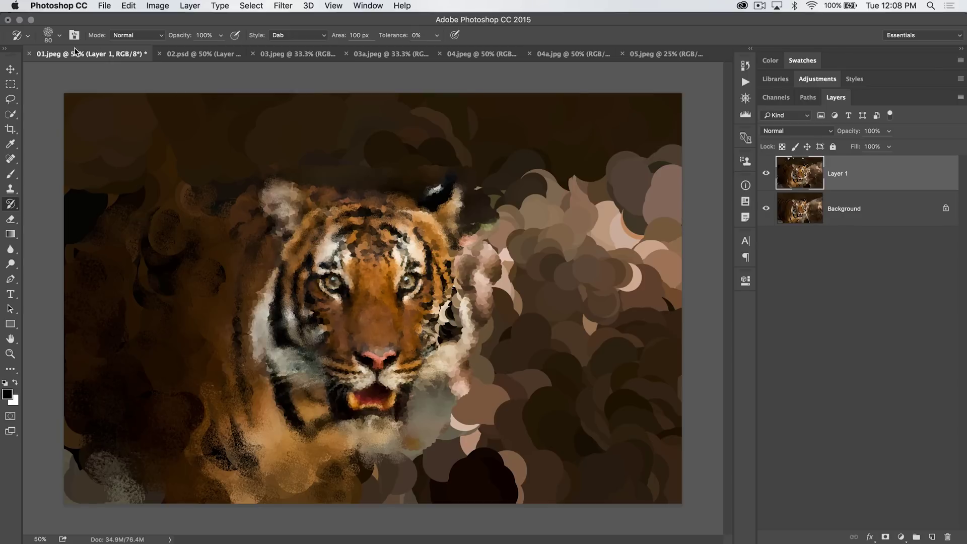
{"action": "left_click", "coordinate": [59, 35]}
Choose the 60 px round brush tip with 10% hardness at size 70
{"action": "scroll", "coordinate": [237, 207], "scroll_direction": "down", "scroll_amount": 5}
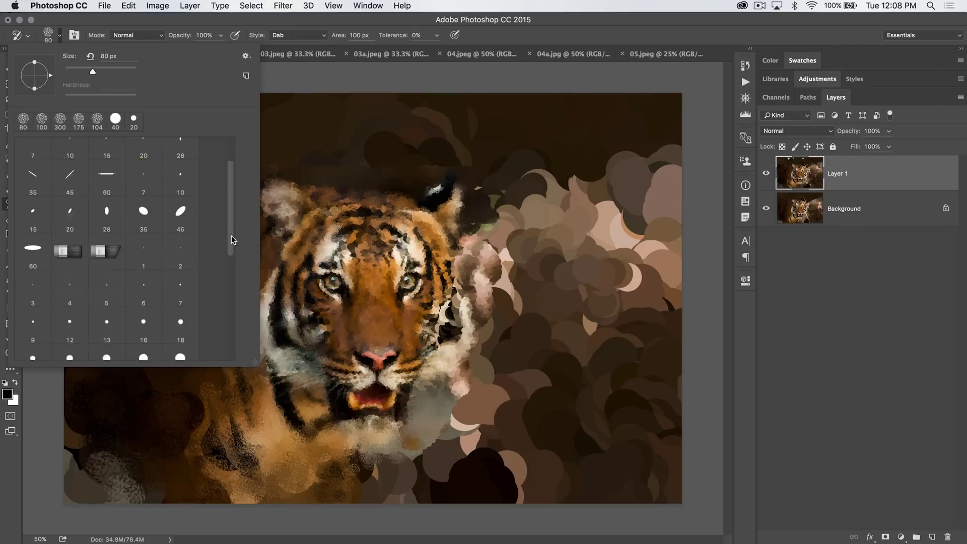
{"action": "left_click", "coordinate": [107, 235]}
{"action": "left_click_drag", "start_coordinate": [97, 95], "coordinate": [72, 99]}
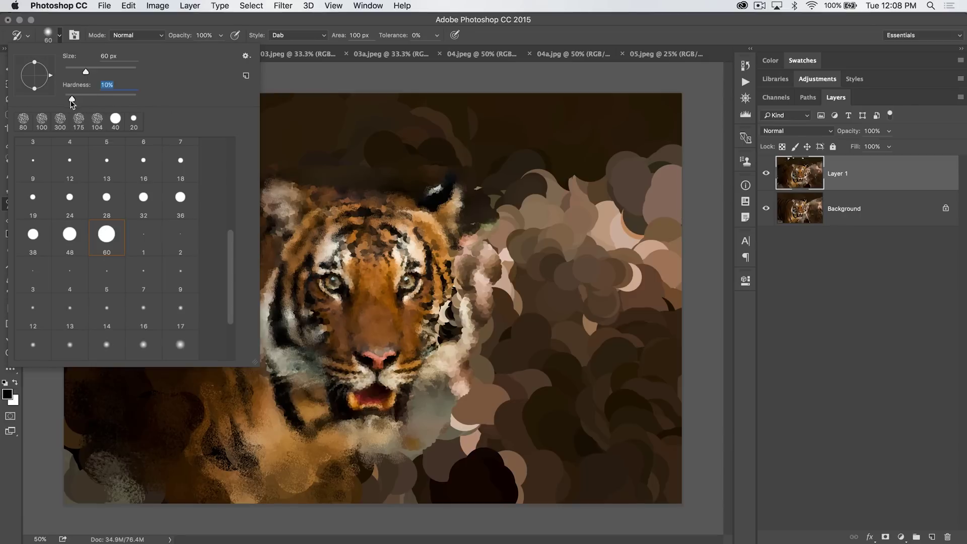
{"action": "key", "text": "Return"}
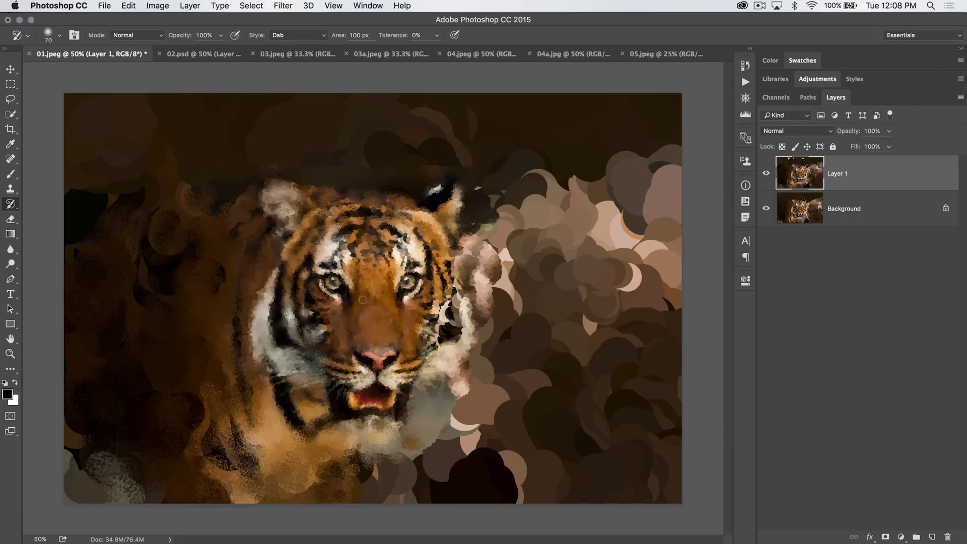
Softly repaint the tiger's forehead, eyes, right ear, cheek and jaw, finishing on the right eye
{"action": "mouse_move", "coordinate": [360, 299]}
{"action": "left_mouse_down"}
{"action": "mouse_move", "coordinate": [342, 222]}
{"action": "mouse_move", "coordinate": [398, 247]}
{"action": "mouse_move", "coordinate": [307, 242]}
{"action": "mouse_move", "coordinate": [262, 322]}
{"action": "mouse_move", "coordinate": [282, 348]}
{"action": "mouse_move", "coordinate": [388, 357]}
{"action": "mouse_move", "coordinate": [330, 287]}
{"action": "mouse_move", "coordinate": [362, 262]}
{"action": "mouse_move", "coordinate": [410, 267]}
{"action": "mouse_move", "coordinate": [421, 293]}
{"action": "mouse_move", "coordinate": [353, 216]}
{"action": "mouse_move", "coordinate": [445, 198]}
{"action": "left_mouse_up"}
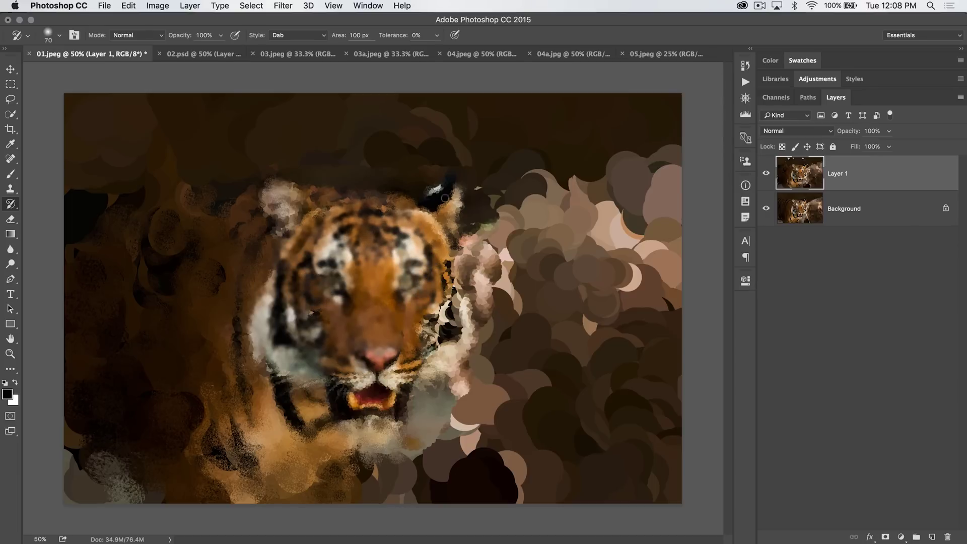
{"action": "mouse_move", "coordinate": [321, 290]}
{"action": "left_mouse_down"}
{"action": "mouse_move", "coordinate": [337, 295]}
{"action": "mouse_move", "coordinate": [317, 267]}
{"action": "mouse_move", "coordinate": [325, 322]}
{"action": "mouse_move", "coordinate": [417, 279]}
{"action": "mouse_move", "coordinate": [404, 247]}
{"action": "mouse_move", "coordinate": [343, 257]}
{"action": "mouse_move", "coordinate": [423, 277]}
{"action": "mouse_move", "coordinate": [367, 359]}
{"action": "mouse_move", "coordinate": [362, 401]}
{"action": "mouse_move", "coordinate": [383, 418]}
{"action": "mouse_move", "coordinate": [368, 434]}
{"action": "mouse_move", "coordinate": [409, 366]}
{"action": "mouse_move", "coordinate": [453, 234]}
{"action": "left_mouse_up"}
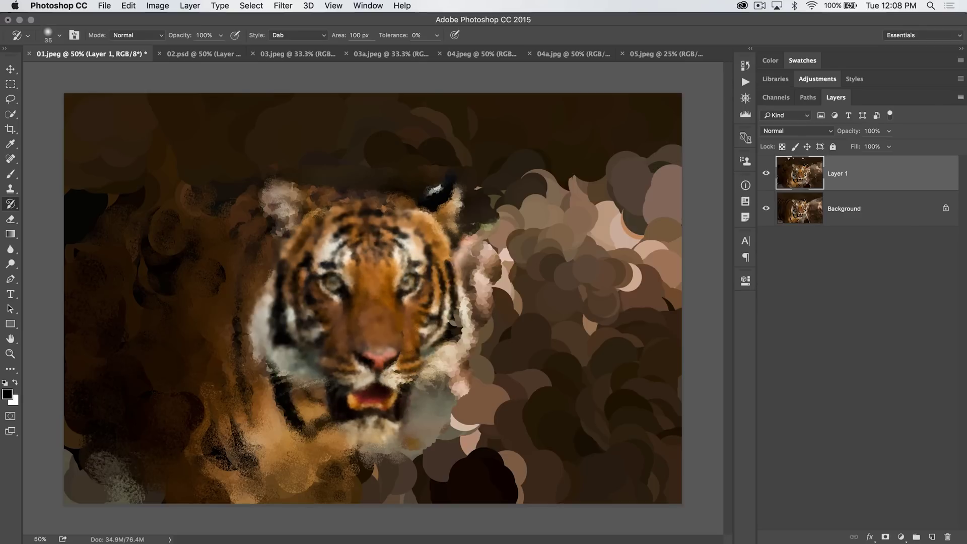
{"action": "left_click_drag", "start_coordinate": [327, 267], "coordinate": [333, 294]}
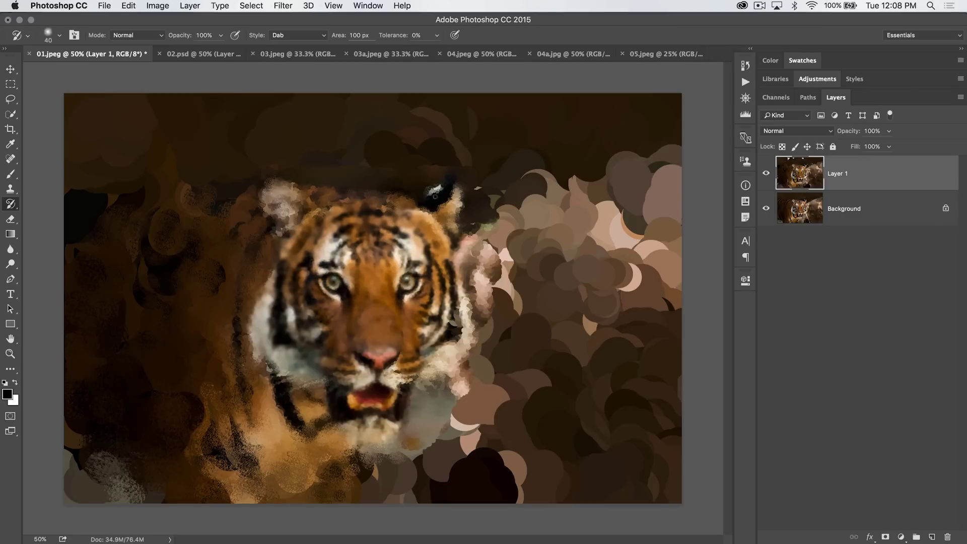
{"action": "mouse_move", "coordinate": [435, 196]}
{"action": "left_mouse_down"}
{"action": "mouse_move", "coordinate": [443, 227]}
{"action": "mouse_move", "coordinate": [448, 189]}
{"action": "mouse_move", "coordinate": [398, 214]}
{"action": "mouse_move", "coordinate": [321, 221]}
{"action": "mouse_move", "coordinate": [287, 191]}
{"action": "mouse_move", "coordinate": [269, 212]}
{"action": "mouse_move", "coordinate": [290, 242]}
{"action": "mouse_move", "coordinate": [284, 296]}
{"action": "left_mouse_up"}
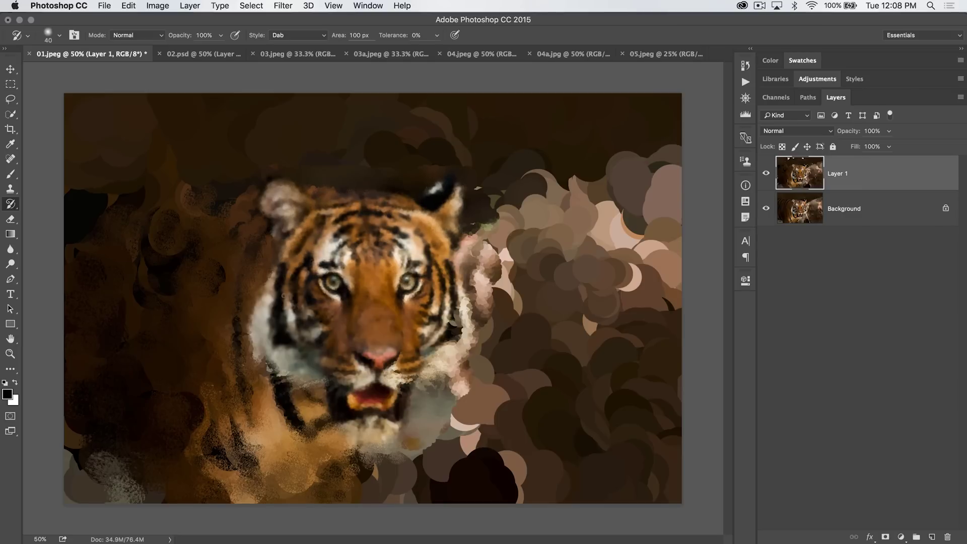
{"action": "mouse_move", "coordinate": [271, 252]}
{"action": "left_mouse_down"}
{"action": "mouse_move", "coordinate": [259, 308]}
{"action": "mouse_move", "coordinate": [297, 383]}
{"action": "mouse_move", "coordinate": [343, 433]}
{"action": "mouse_move", "coordinate": [449, 382]}
{"action": "mouse_move", "coordinate": [457, 249]}
{"action": "left_mouse_up"}
{"action": "right_click", "coordinate": [457, 248]}
{"action": "double_click", "coordinate": [556, 439]}
{"action": "left_click", "coordinate": [404, 282]}
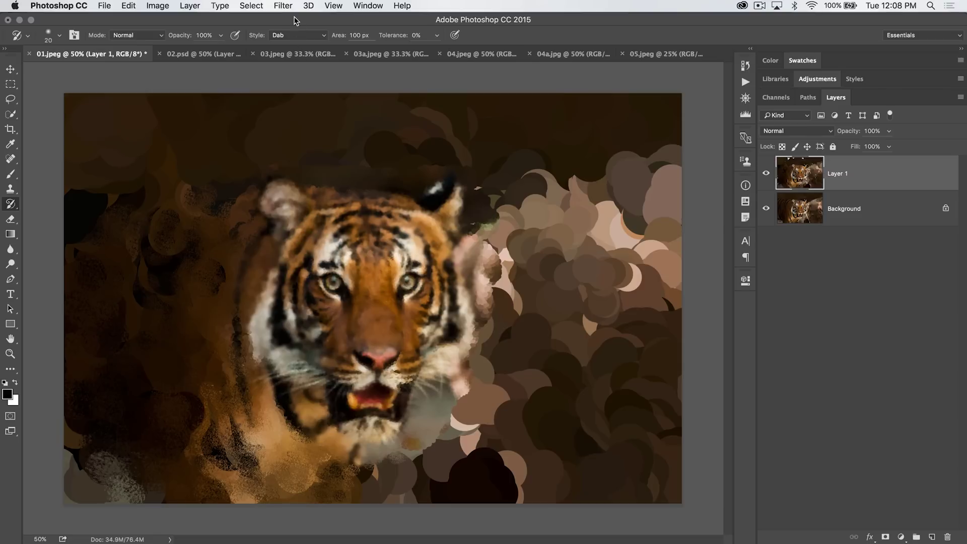
Art History Brush the tiger's right cheek edge, then at 100 px the area below the chin
{"action": "left_click", "coordinate": [284, 6]}
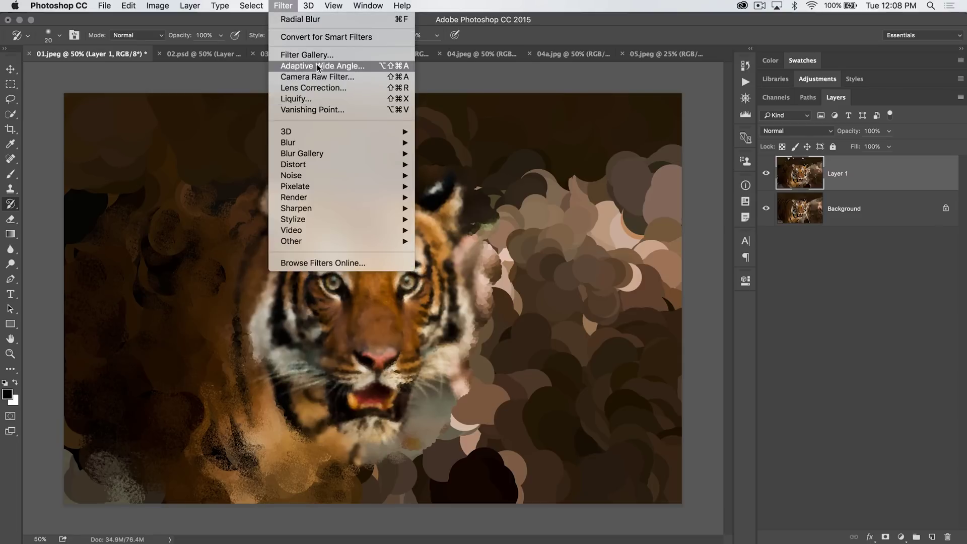
{"action": "left_click", "coordinate": [283, 6]}
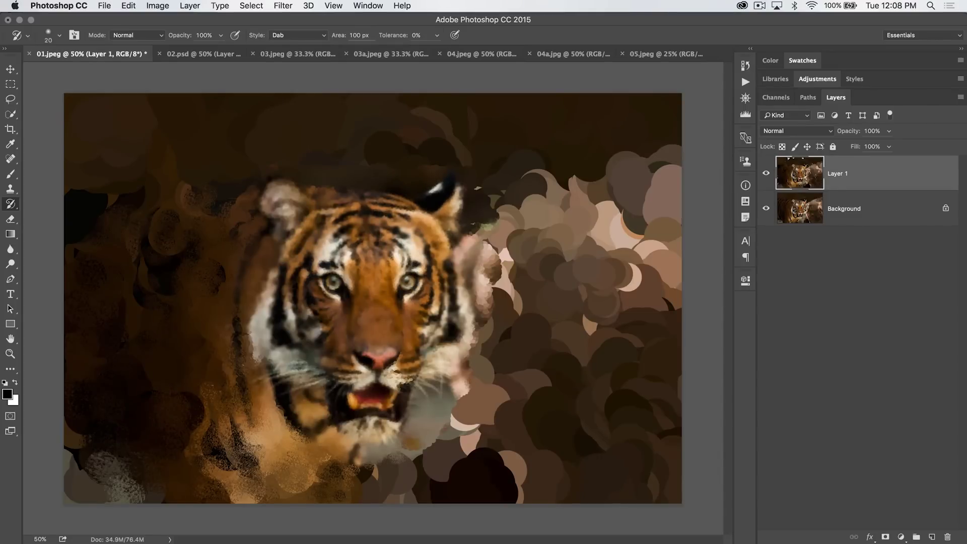
{"action": "mouse_move", "coordinate": [446, 229]}
{"action": "left_mouse_down"}
{"action": "mouse_move", "coordinate": [448, 302]}
{"action": "mouse_move", "coordinate": [466, 335]}
{"action": "left_mouse_up"}
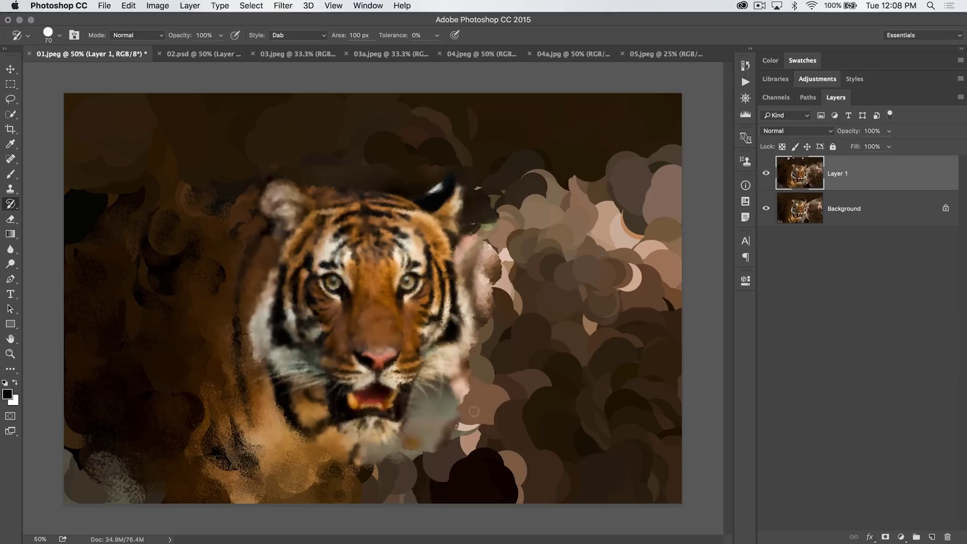
{"action": "key", "text": "bracketright"}
{"action": "mouse_move", "coordinate": [423, 451]}
{"action": "left_mouse_down"}
{"action": "mouse_move", "coordinate": [458, 403]}
{"action": "mouse_move", "coordinate": [367, 486]}
{"action": "mouse_move", "coordinate": [478, 458]}
{"action": "mouse_move", "coordinate": [512, 264]}
{"action": "mouse_move", "coordinate": [489, 359]}
{"action": "mouse_move", "coordinate": [531, 462]}
{"action": "left_mouse_up"}
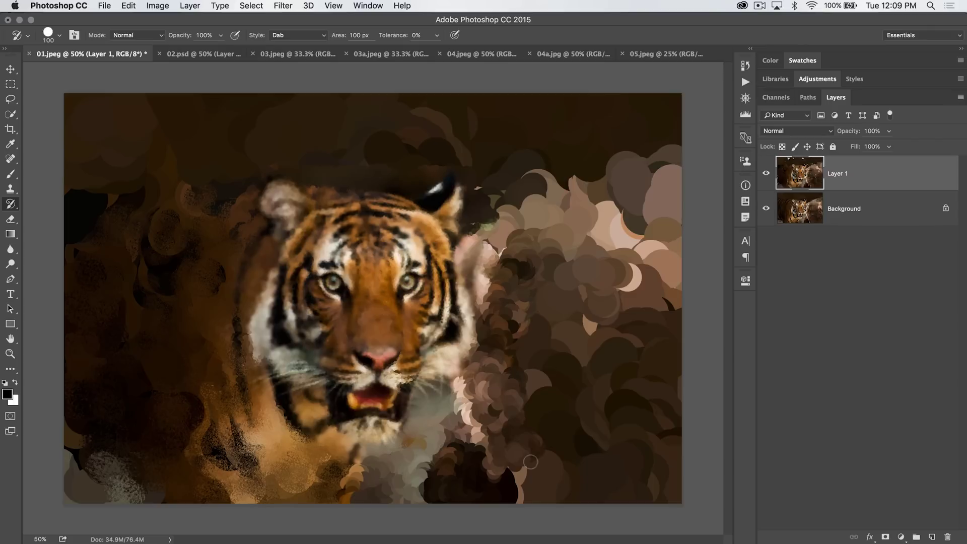